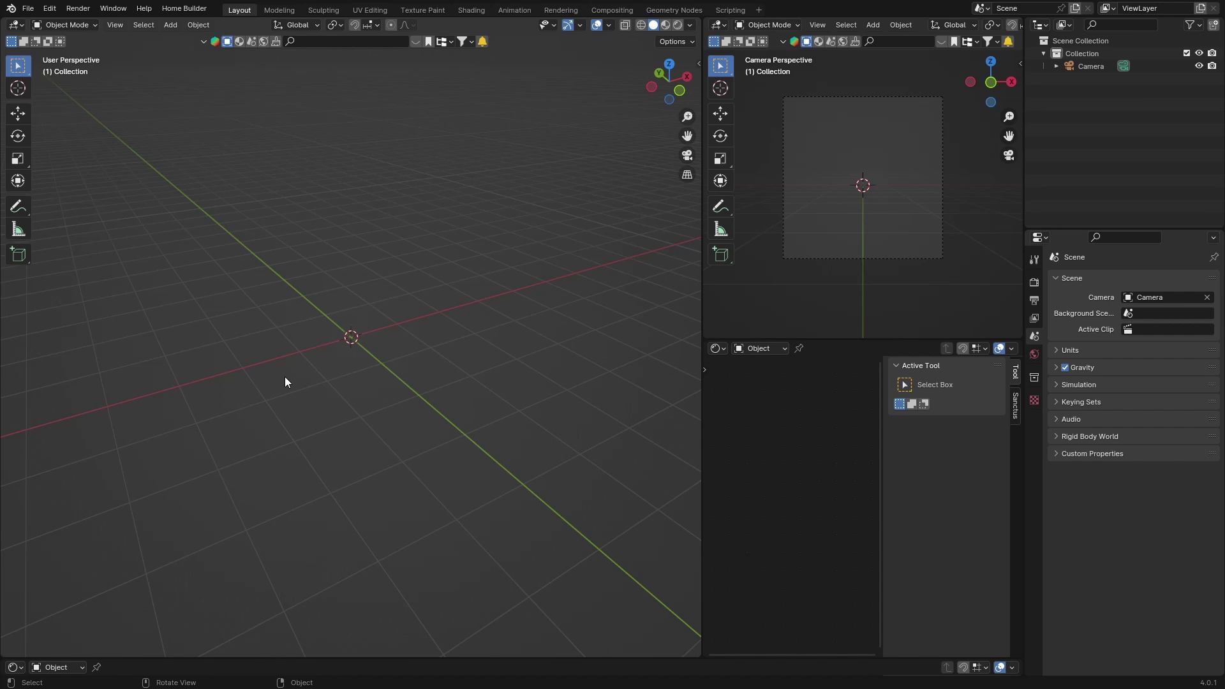
Add a cube mesh at the origin
{"action": "key", "text": "shift+a"}
{"action": "mouse_move", "coordinate": [234, 357]}
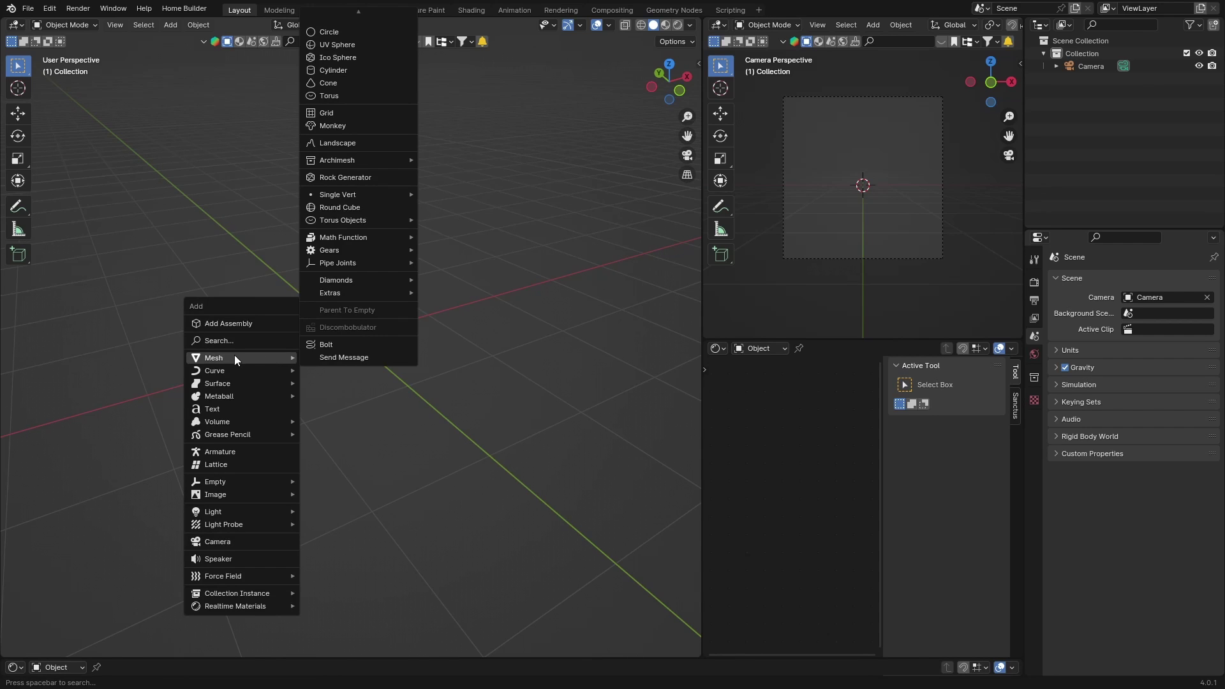
{"action": "left_click", "coordinate": [347, 13]}
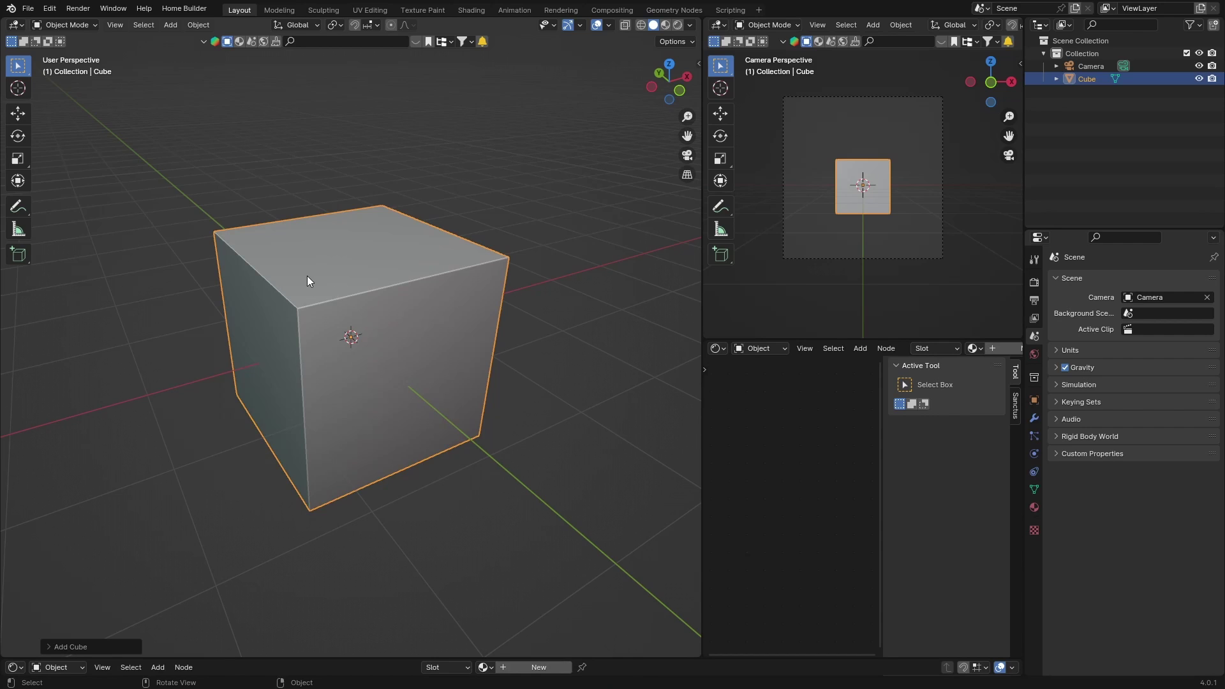
Subdivide the whole cube mesh with 50 cuts in Edit Mode
{"action": "key", "text": "Tab"}
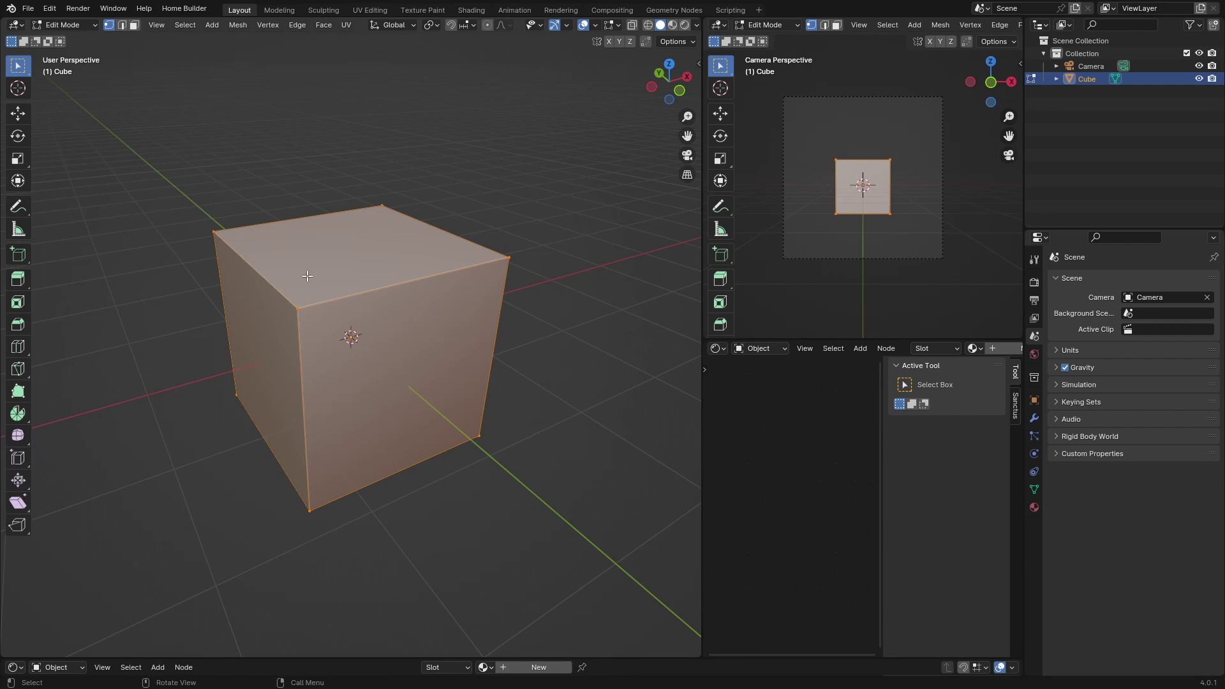
{"action": "right_click", "coordinate": [307, 276]}
{"action": "left_click", "coordinate": [286, 274]}
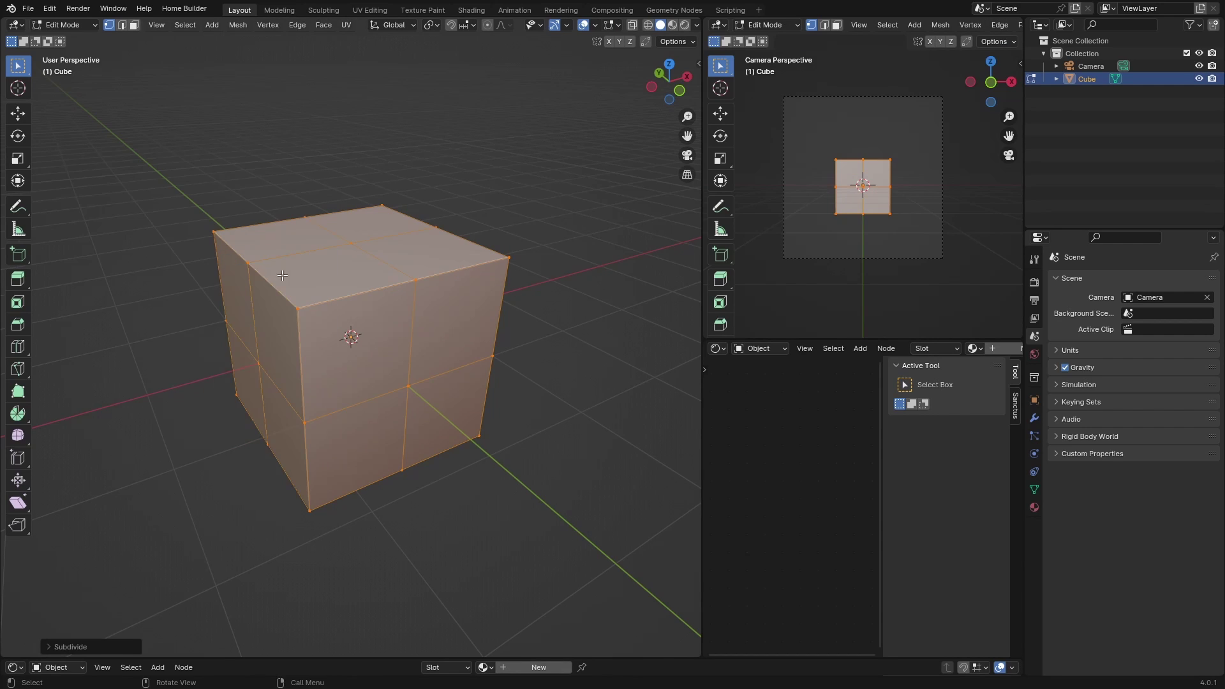
{"action": "left_click", "coordinate": [54, 646]}
{"action": "left_click", "coordinate": [180, 558]}
{"action": "key", "text": "BackSpace"}
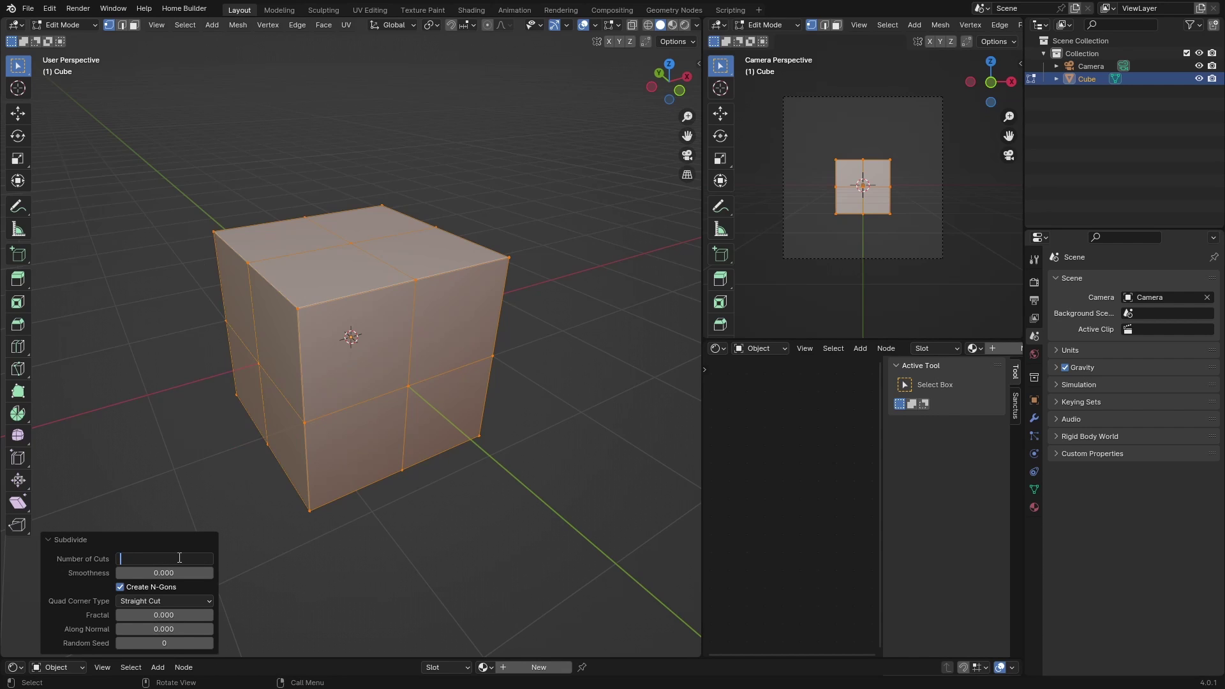
{"action": "type", "text": "50"}
{"action": "key", "text": "Return"}
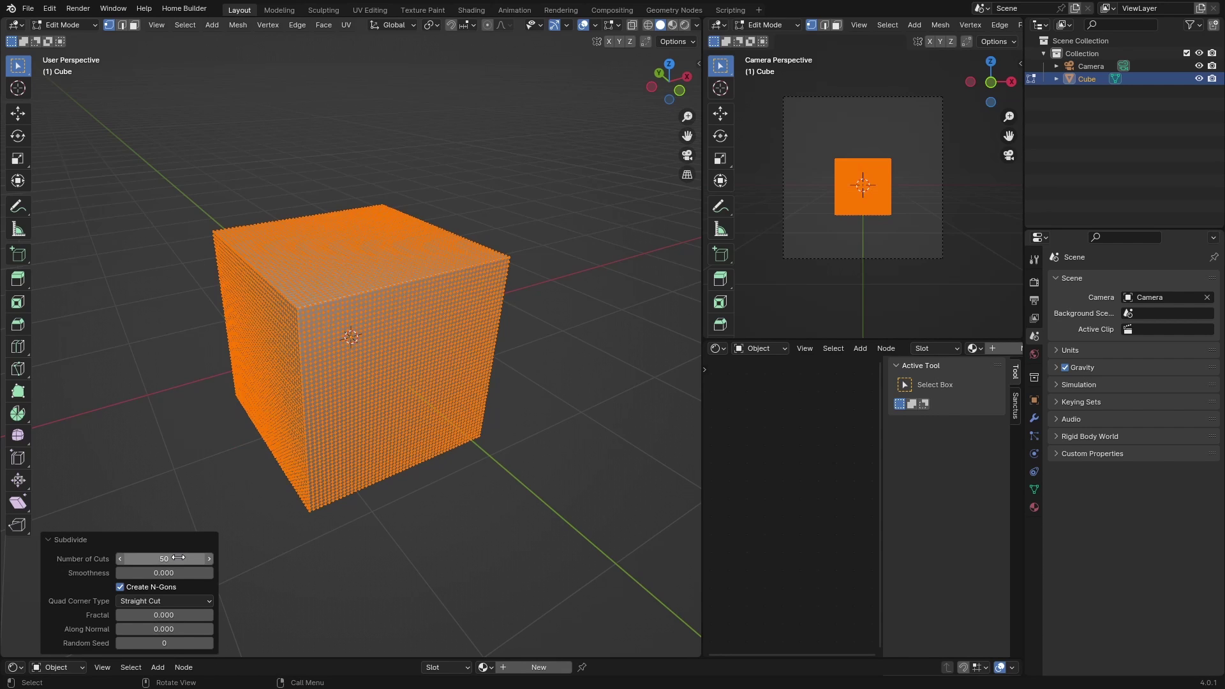
{"action": "key", "text": "Tab"}
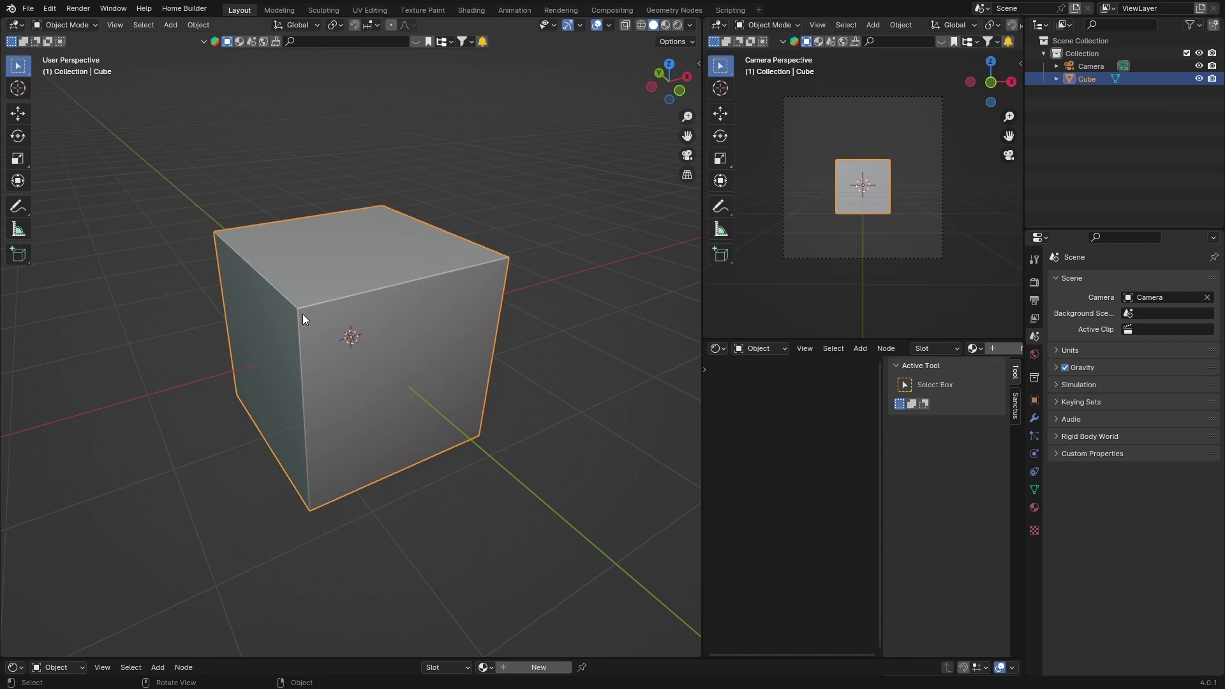
{"action": "key", "text": "Tab"}
In Sculpt Mode, inflate the dense cube with the Cloth Filter
{"action": "left_click", "coordinate": [66, 25]}
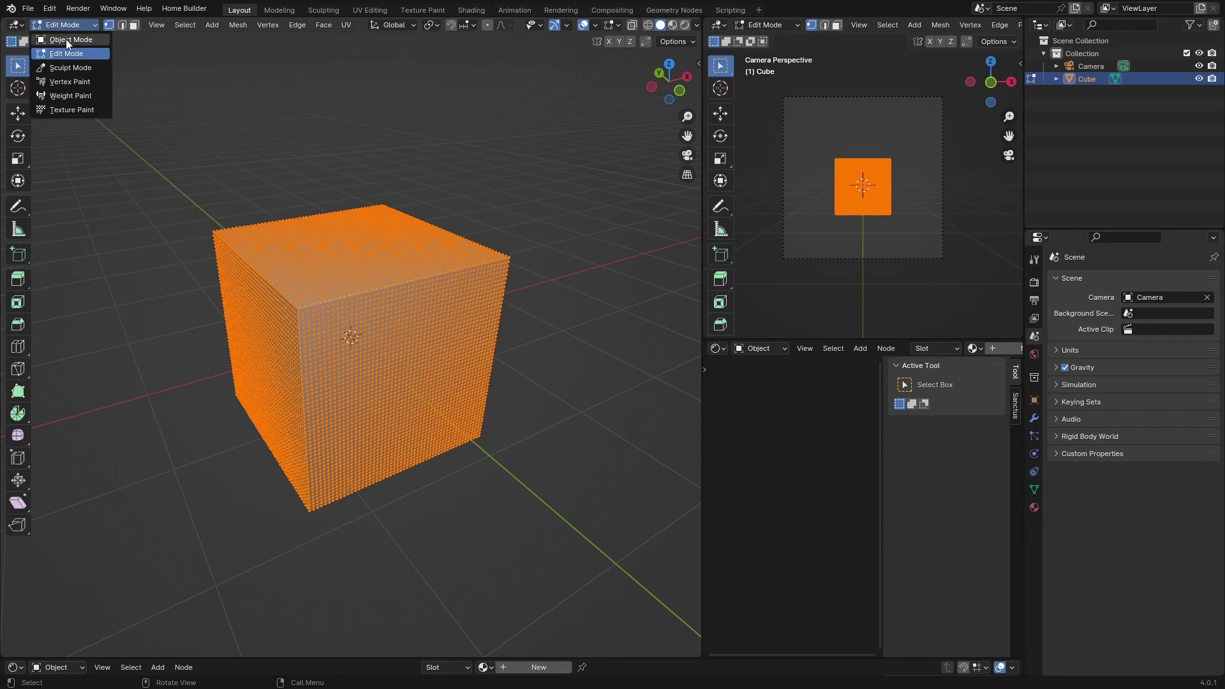
{"action": "left_click", "coordinate": [68, 67]}
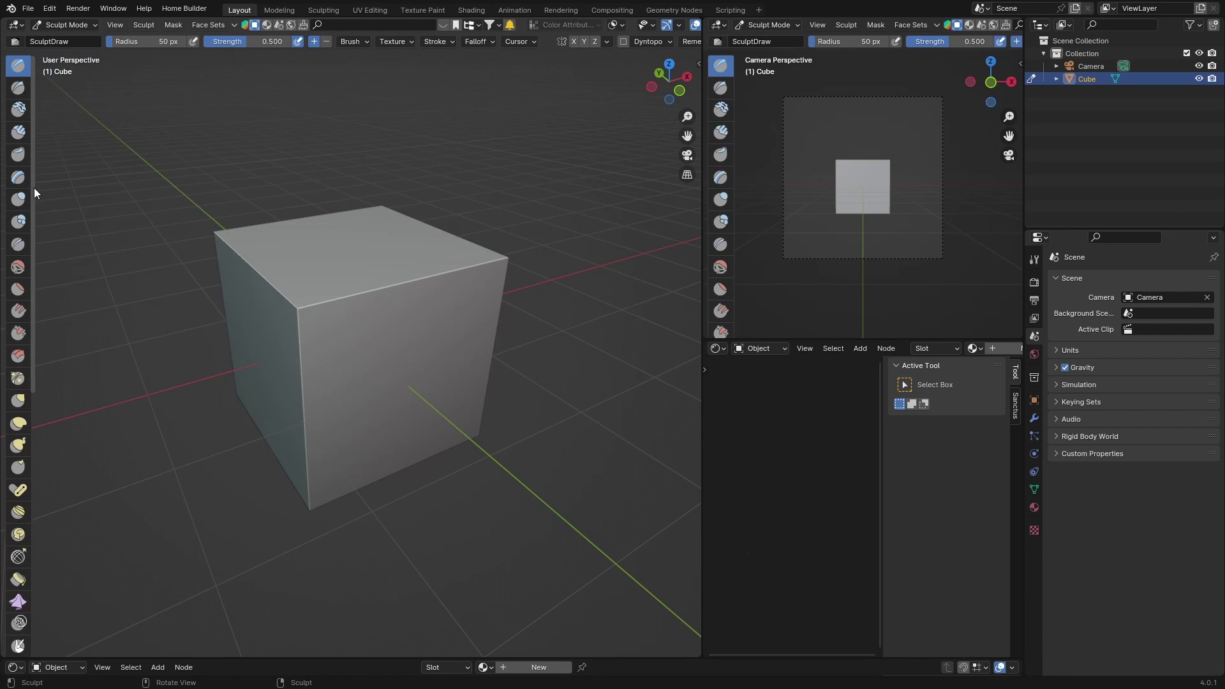
{"action": "left_click_drag", "start_coordinate": [34, 188], "coordinate": [93, 197]}
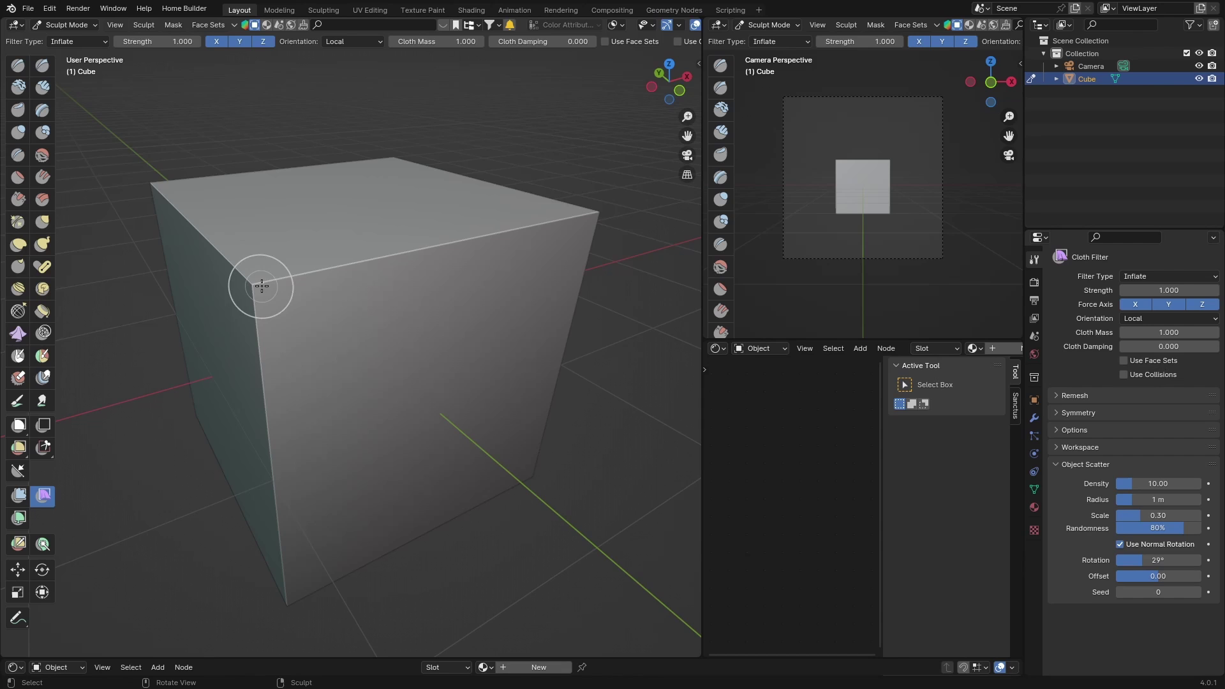
{"action": "left_click_drag", "start_coordinate": [263, 285], "coordinate": [292, 275]}
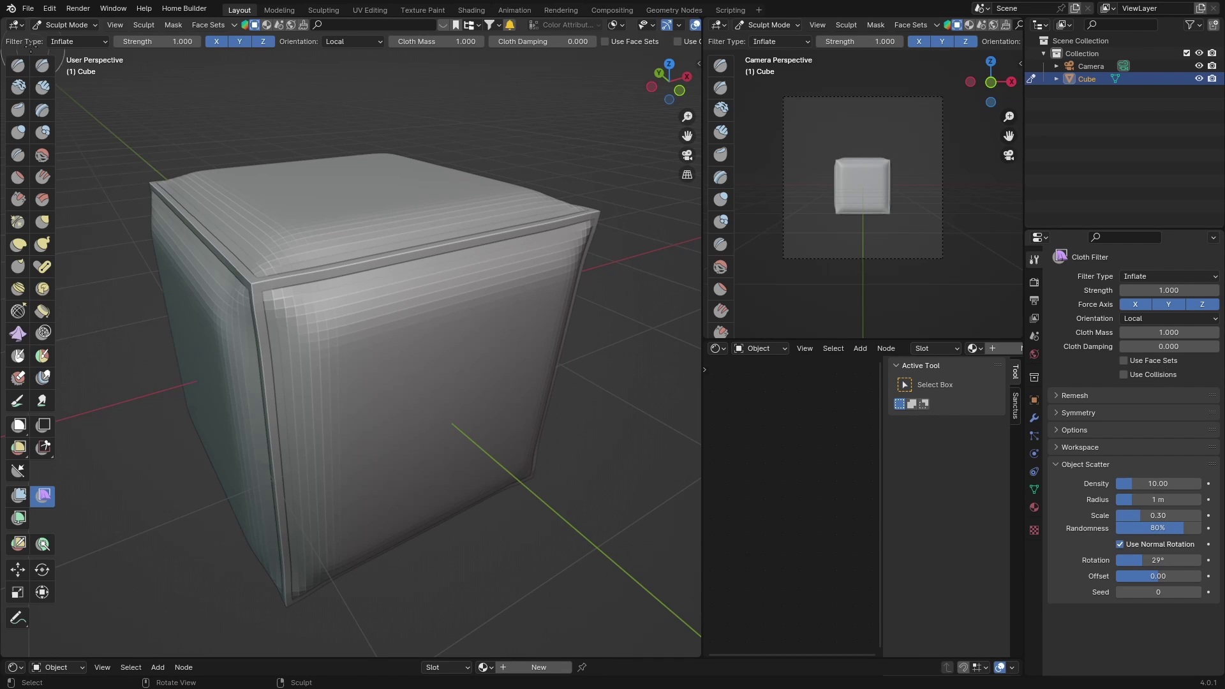
Back in Object Mode, shade the cube smooth, then delete the test cube
{"action": "key", "text": "Tab"}
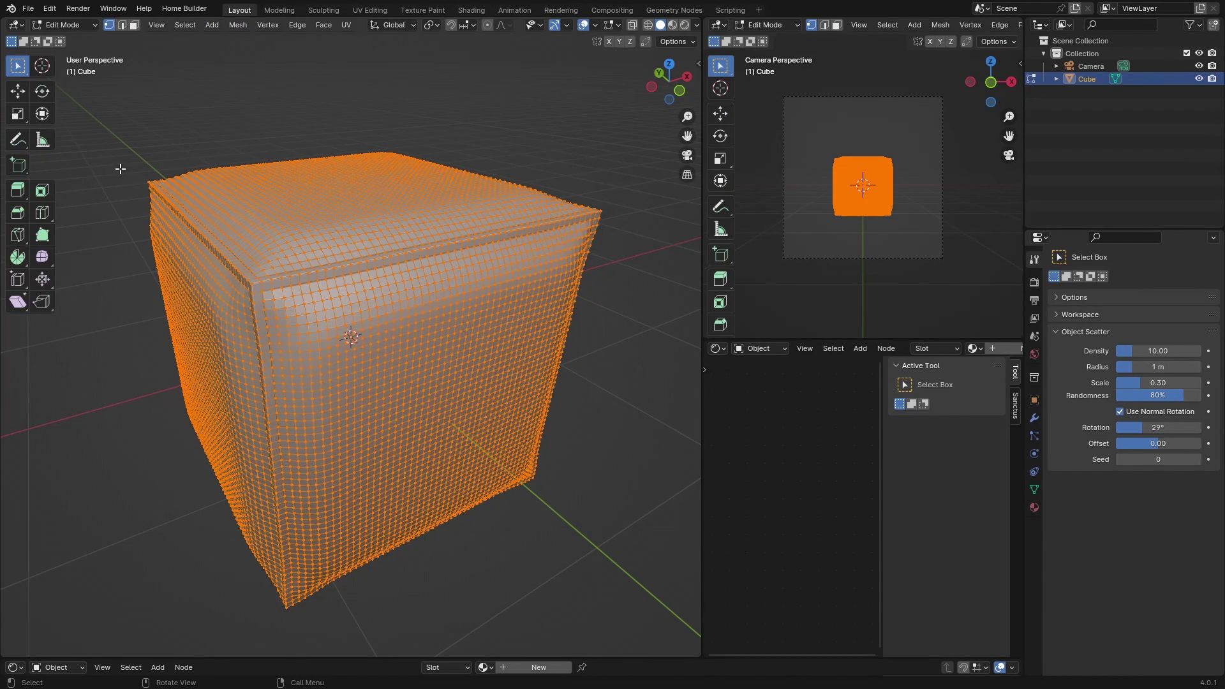
{"action": "left_click", "coordinate": [71, 25]}
{"action": "left_click", "coordinate": [63, 37]}
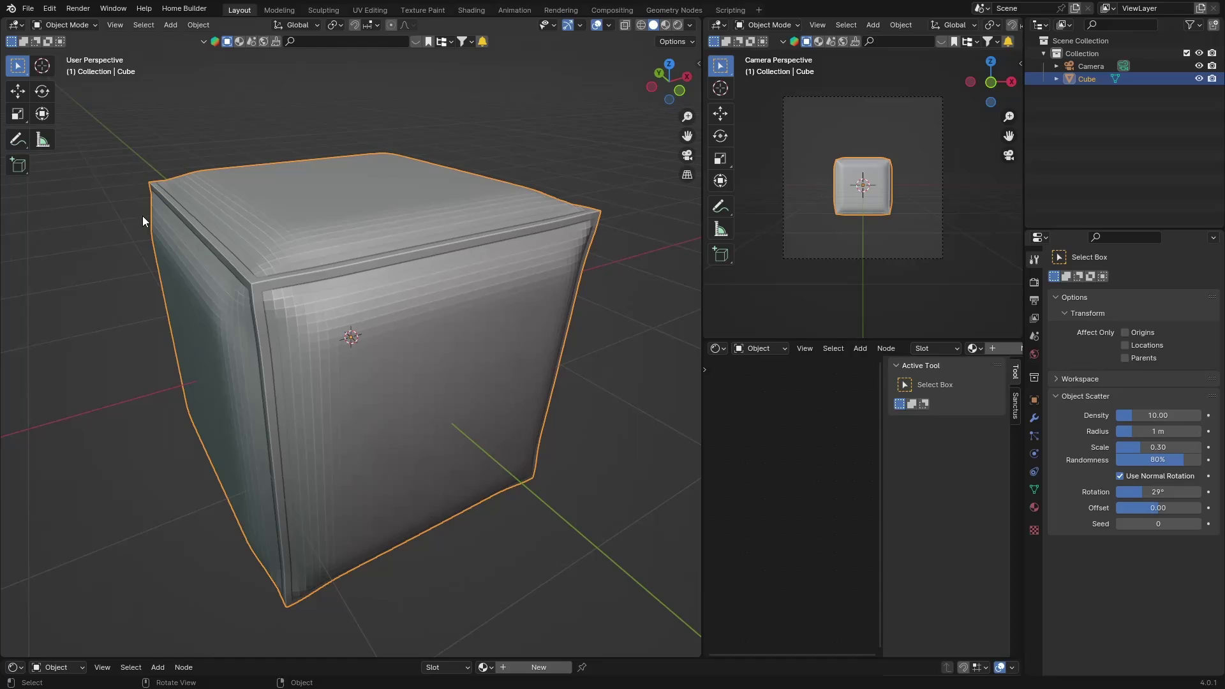
{"action": "right_click", "coordinate": [231, 276]}
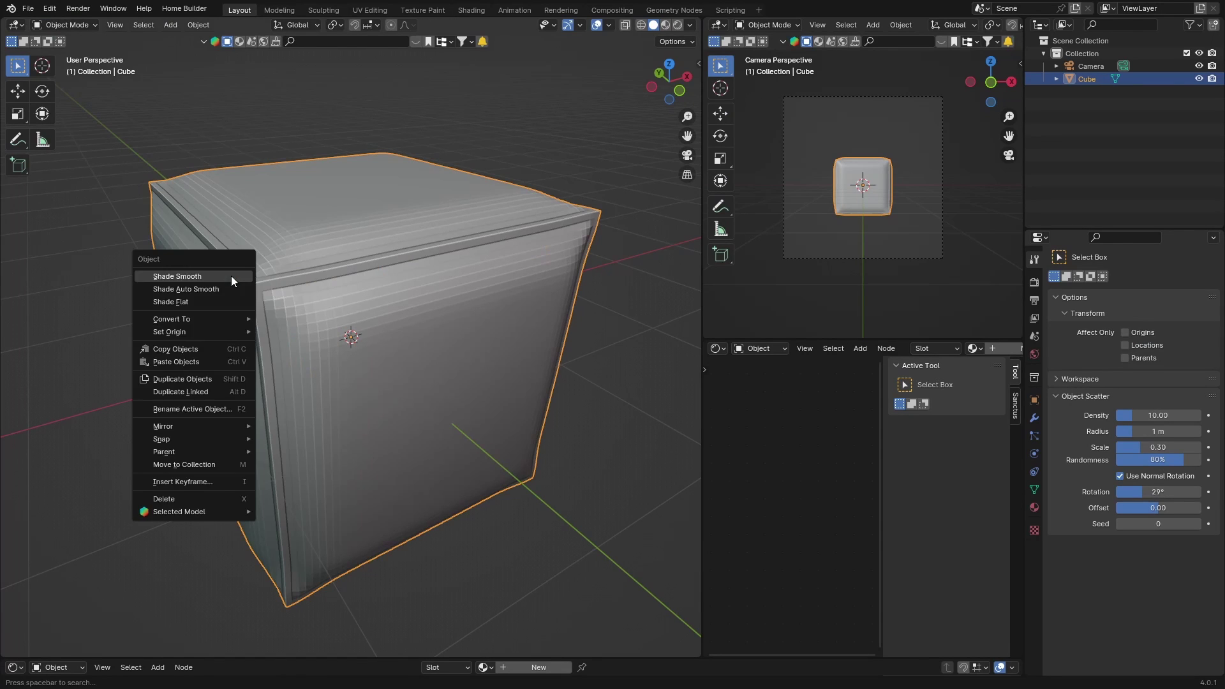
{"action": "left_click", "coordinate": [231, 276]}
{"action": "middle_click_drag", "start_coordinate": [211, 298], "coordinate": [390, 314]}
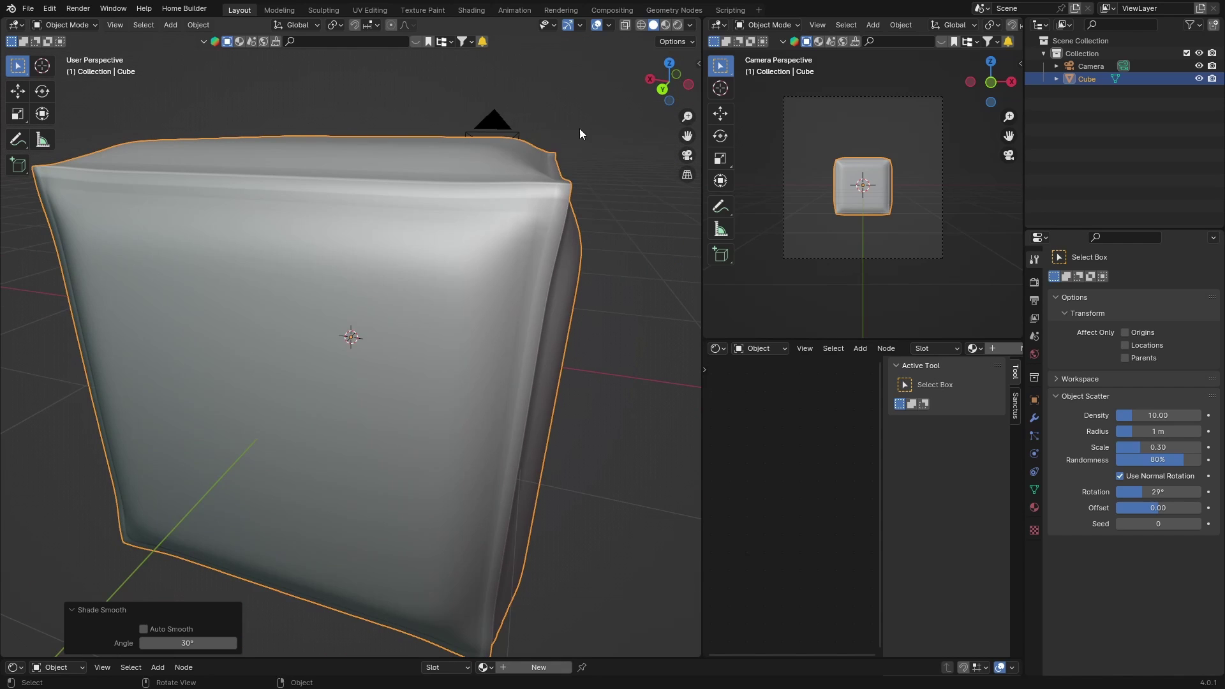
{"action": "left_click_drag", "start_coordinate": [590, 119], "coordinate": [288, 300]}
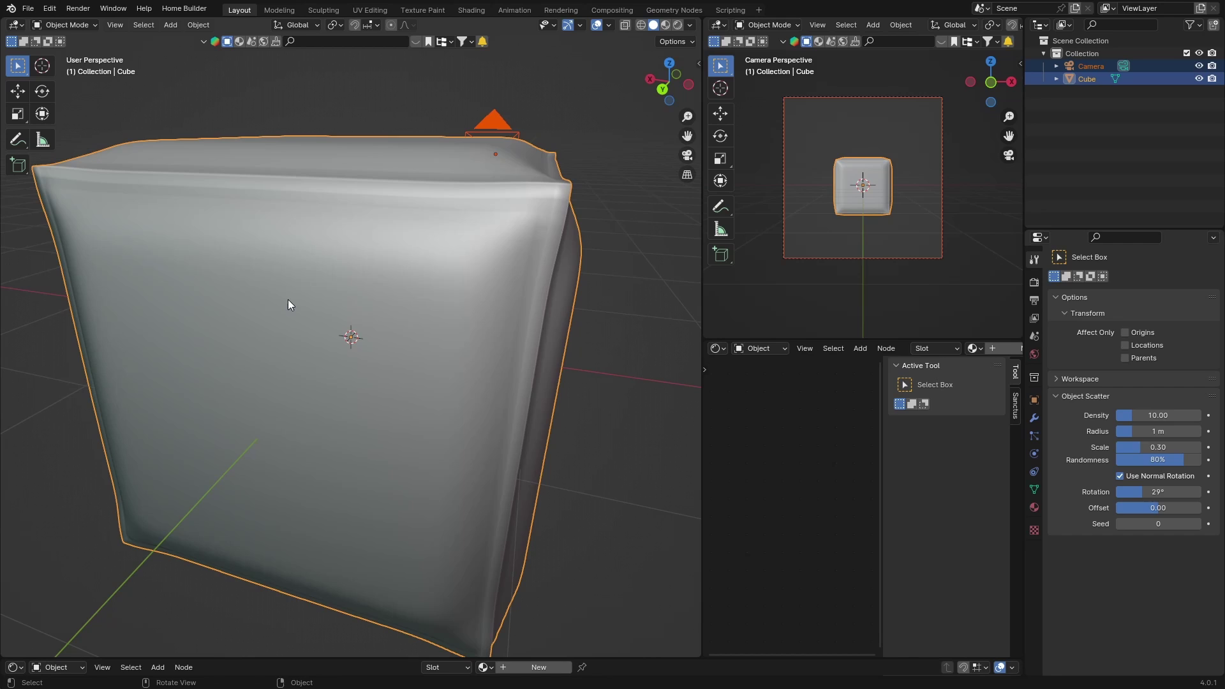
{"action": "key", "text": "Delete"}
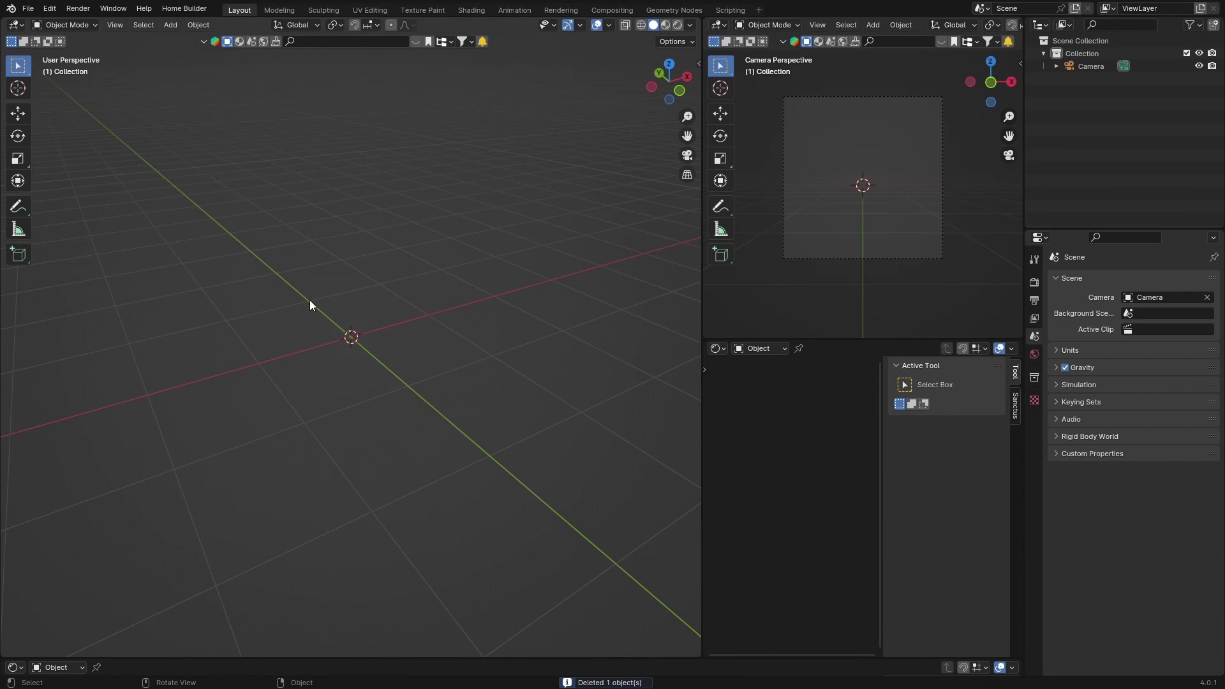
Add a text object, view it from the top, and change its text to 'GLEN'
{"action": "key", "text": "shift+a"}
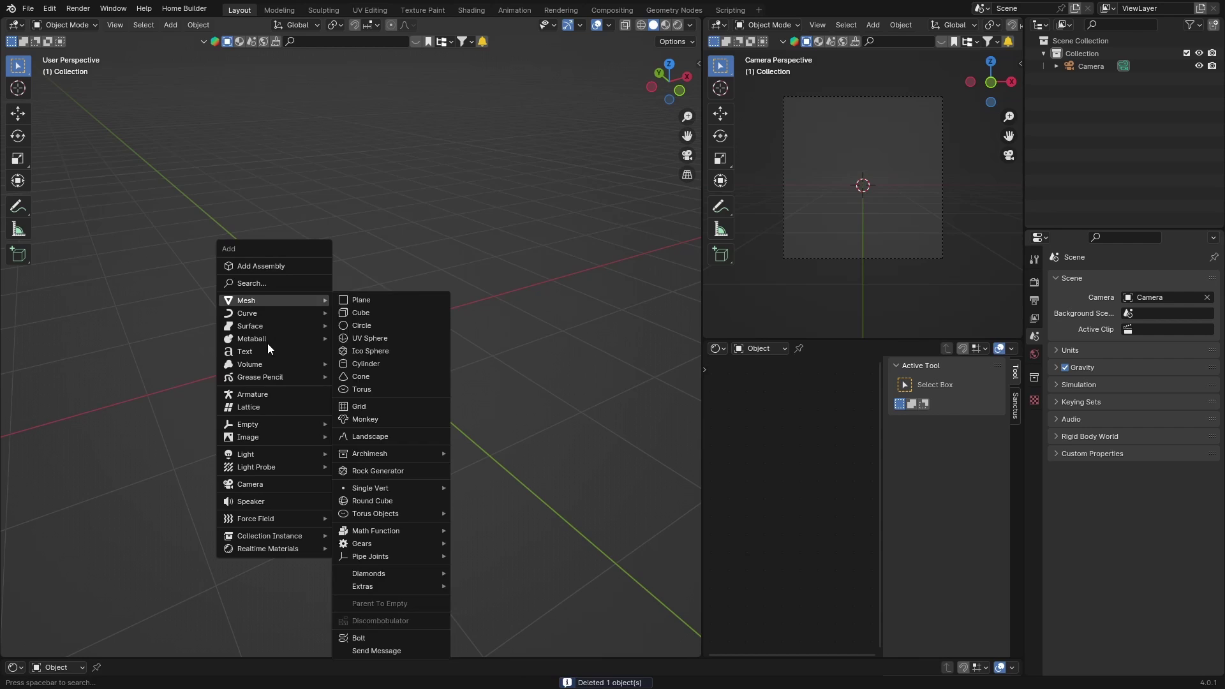
{"action": "left_click", "coordinate": [265, 351]}
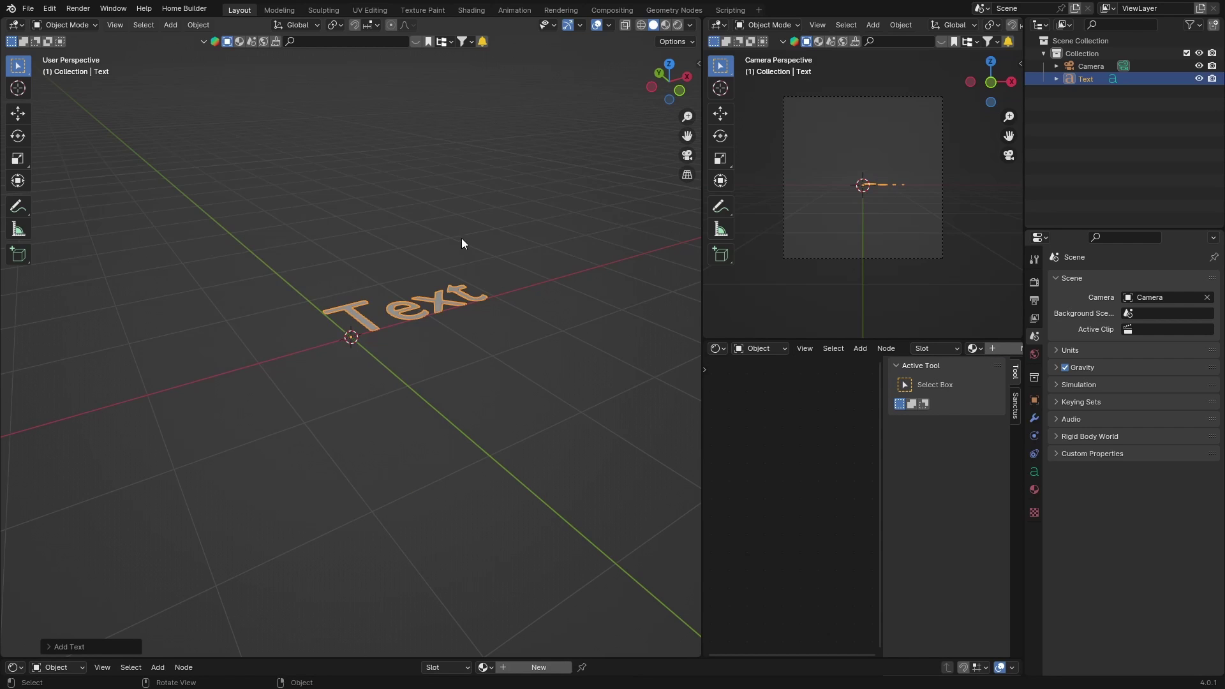
{"action": "left_click", "coordinate": [668, 64]}
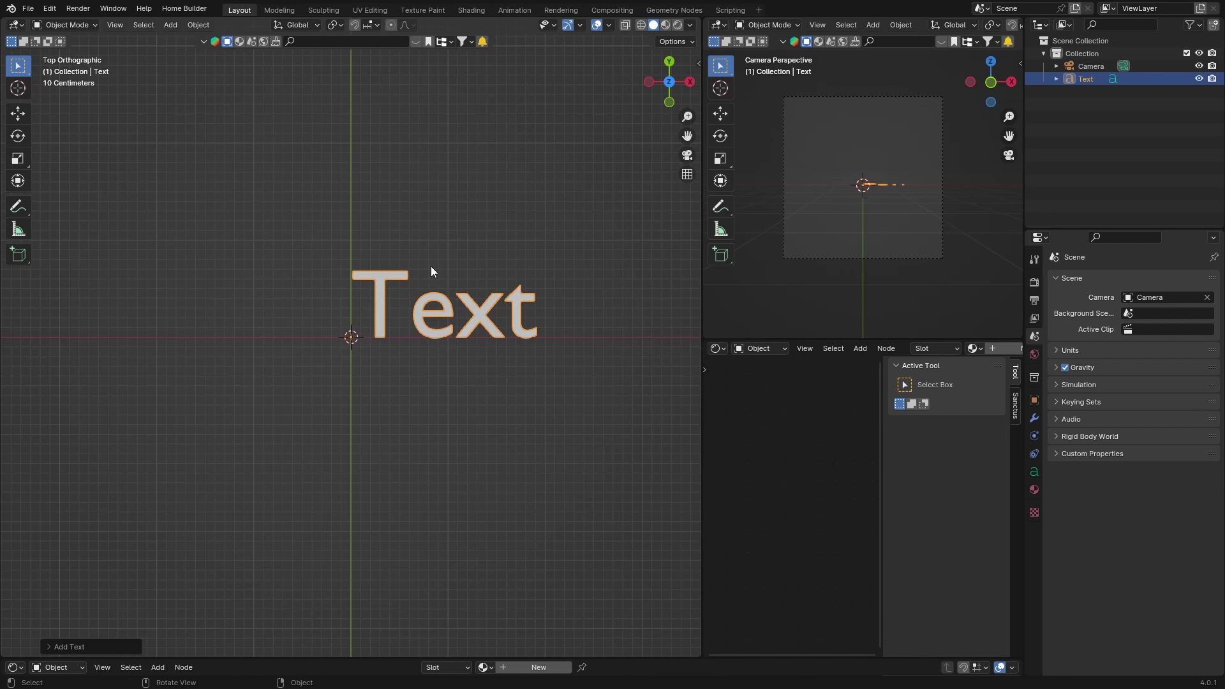
{"action": "key", "text": "Tab"}
{"action": "key", "text": "BackSpace"}
{"action": "key", "text": "BackSpace"}
{"action": "key", "text": "BackSpace"}
{"action": "key", "text": "BackSpace"}
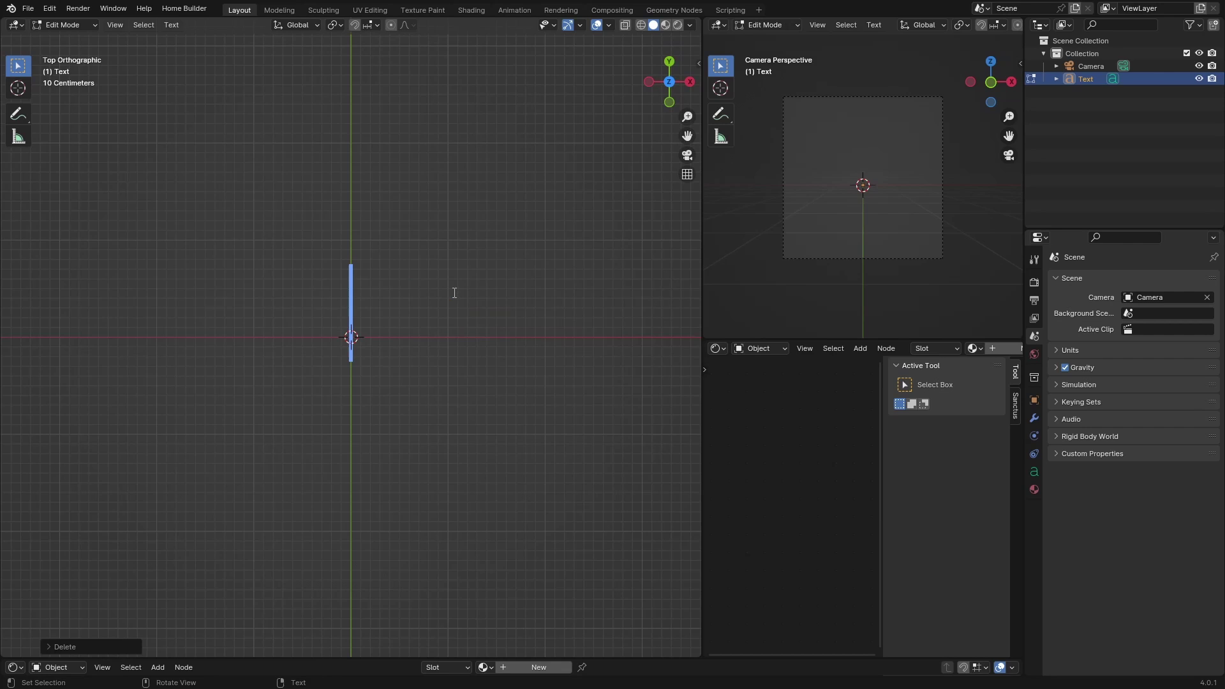
{"action": "type", "text": "G"}
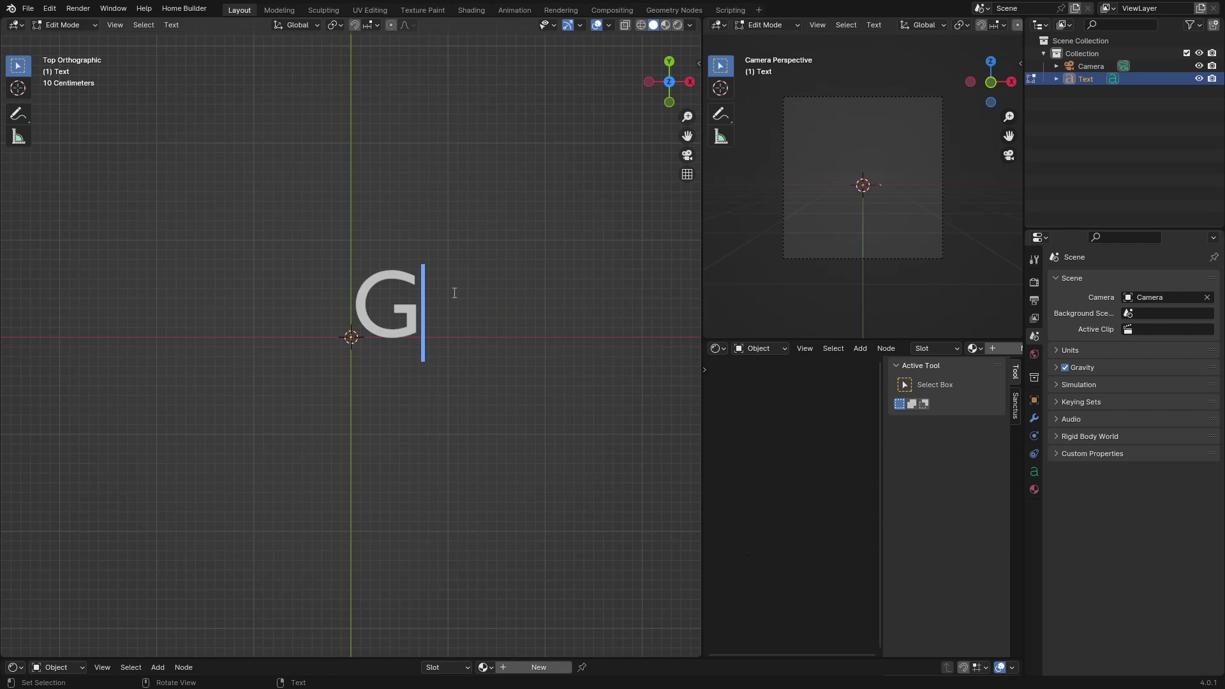
{"action": "type", "text": "LEN"}
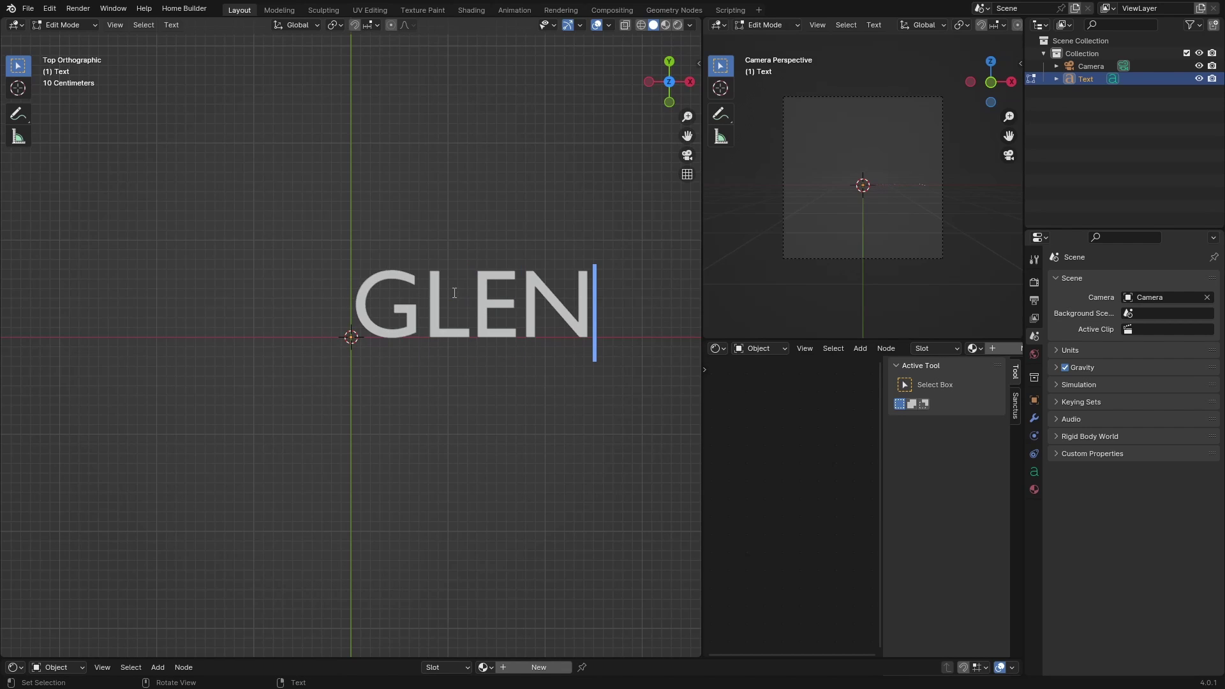
{"action": "key", "text": "Tab"}
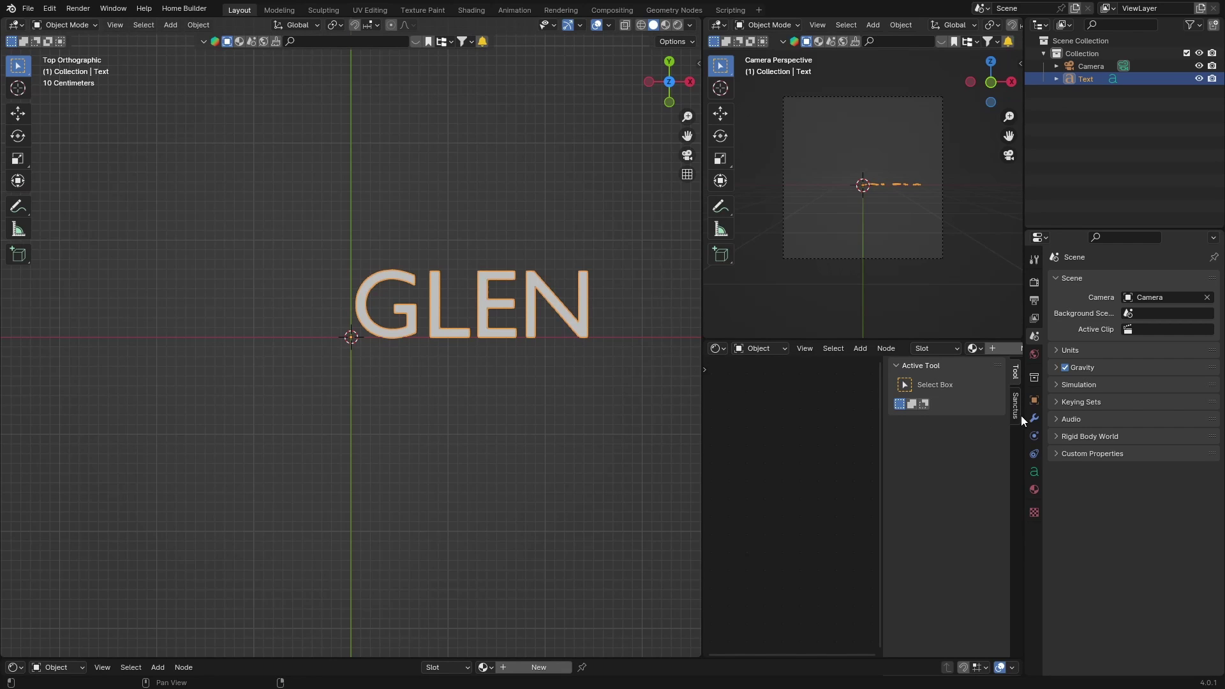
Move the GLEN text left along the X axis
{"action": "left_click", "coordinate": [1034, 472]}
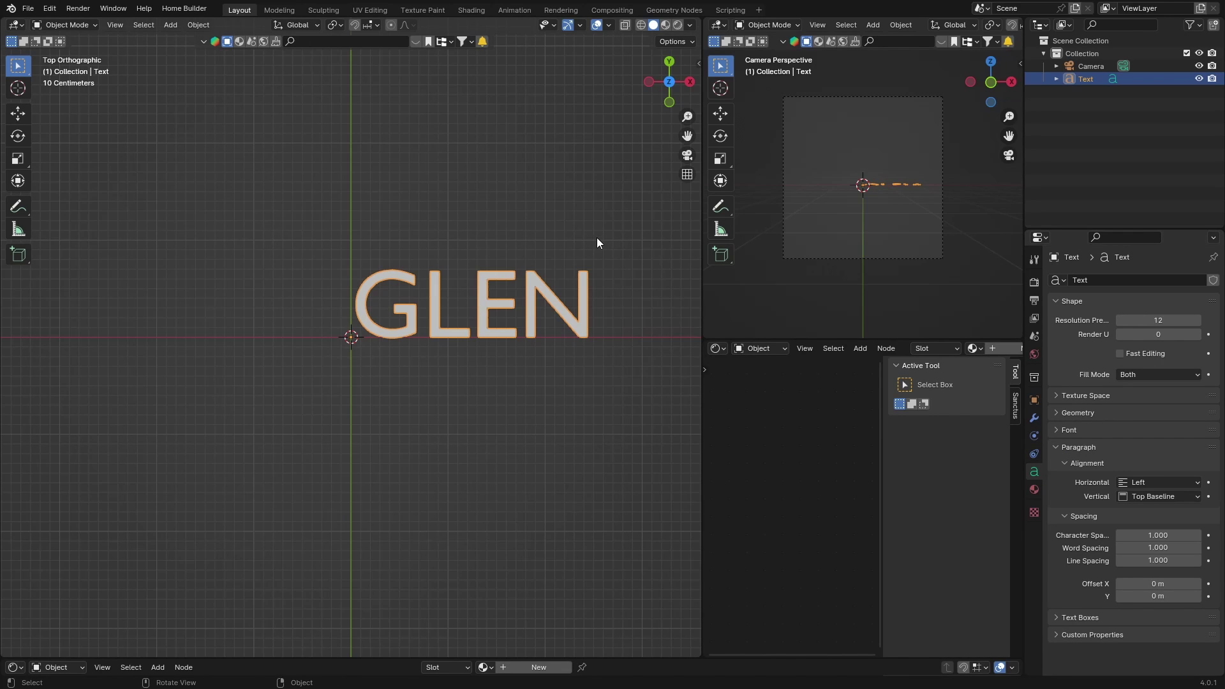
{"action": "key", "text": "g"}
{"action": "key", "text": "x"}
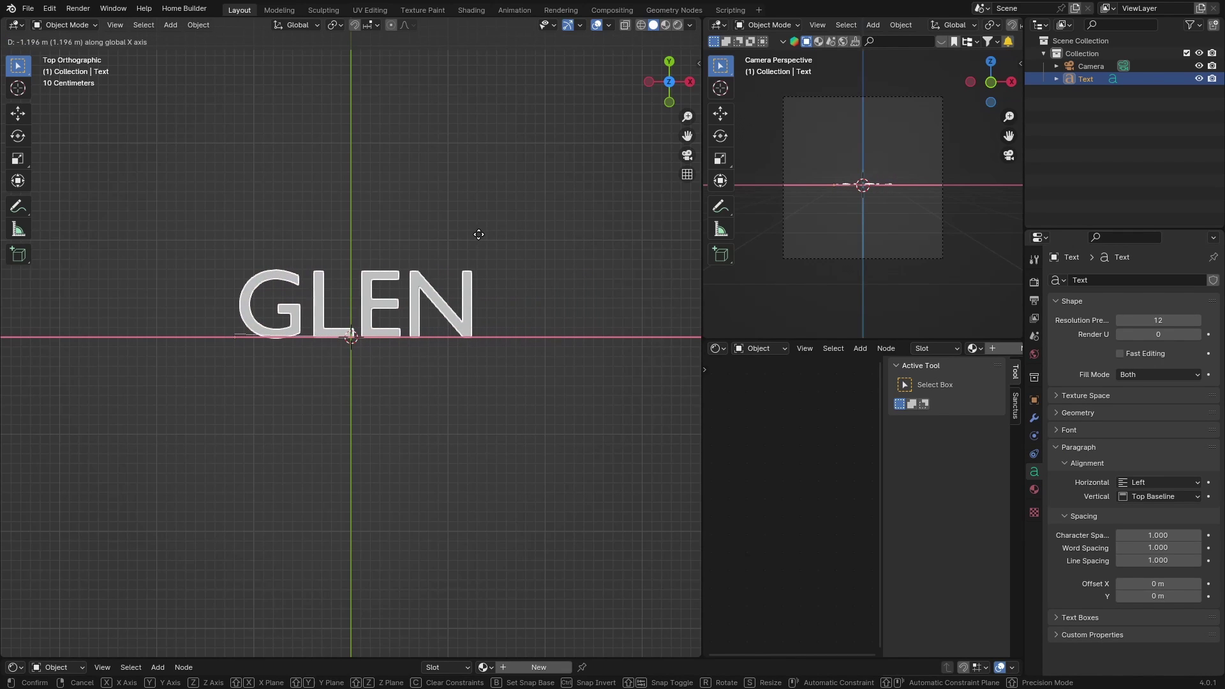
{"action": "left_click", "coordinate": [472, 236]}
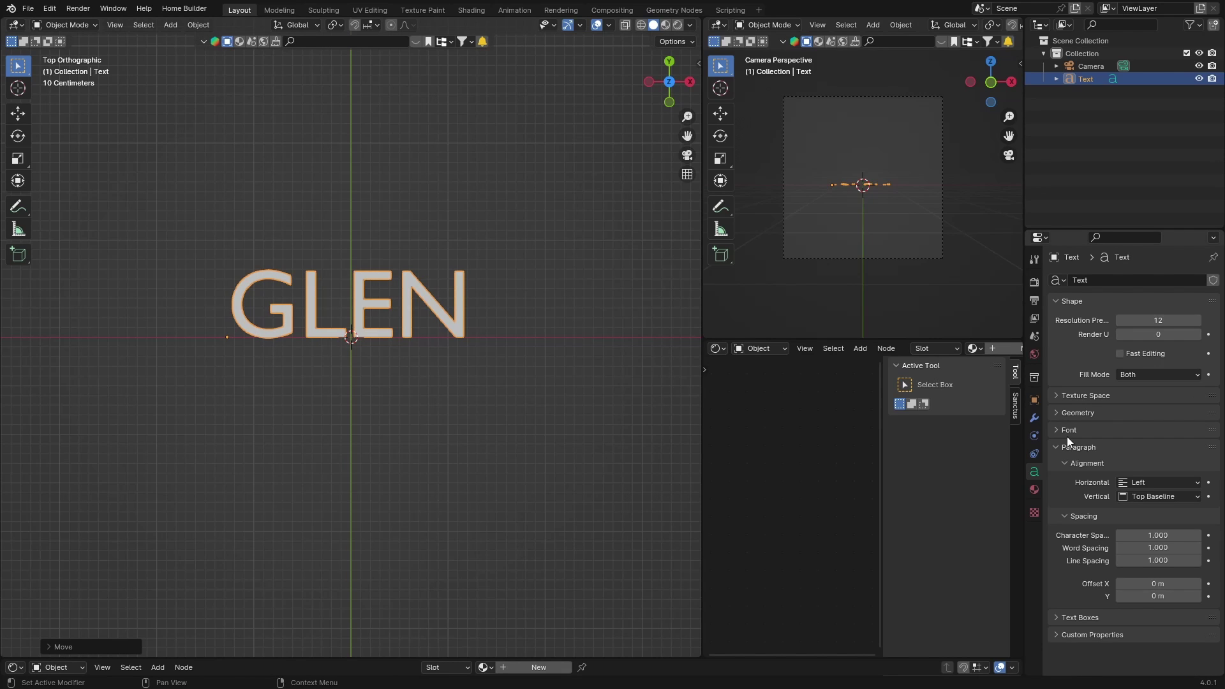
Set the text's Geometry Extrude to 0.1 m
{"action": "left_click", "coordinate": [1072, 413]}
{"action": "left_click_drag", "start_coordinate": [1121, 446], "coordinate": [1161, 445]}
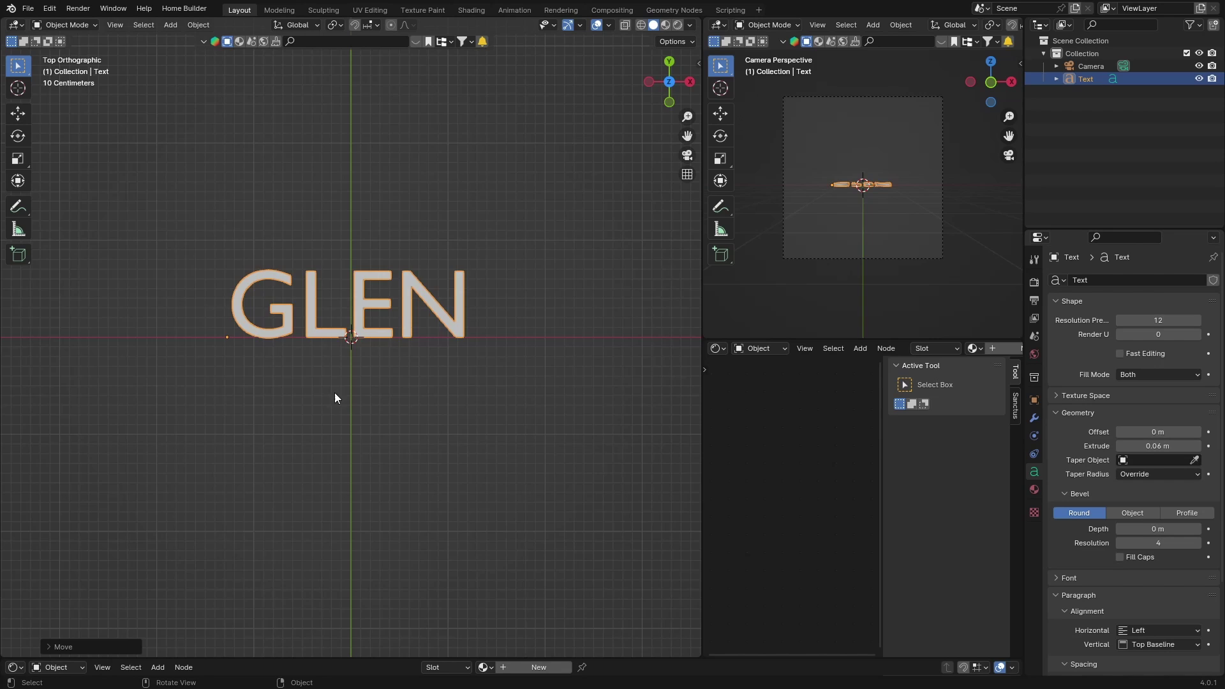
{"action": "middle_click_drag", "start_coordinate": [334, 393], "coordinate": [303, 310]}
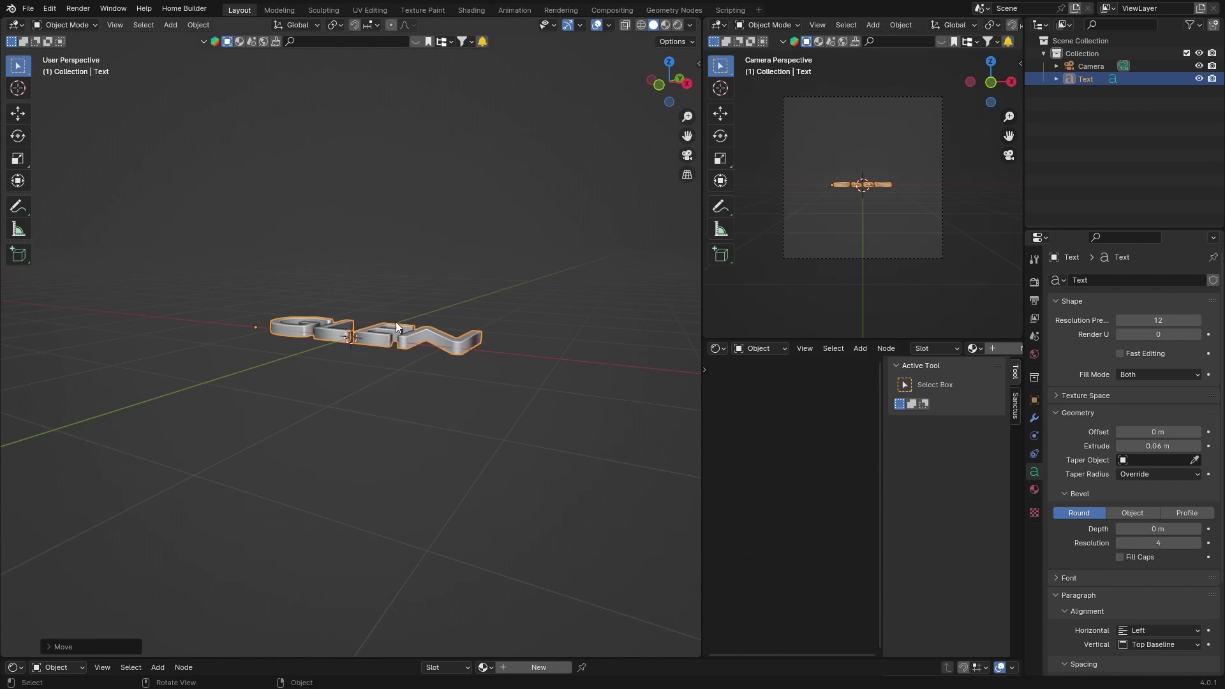
{"action": "mouse_move", "coordinate": [1148, 446]}
{"action": "left_mouse_down"}
{"action": "mouse_move", "coordinate": [1180, 446]}
{"action": "mouse_move", "coordinate": [1164, 446]}
{"action": "left_mouse_up"}
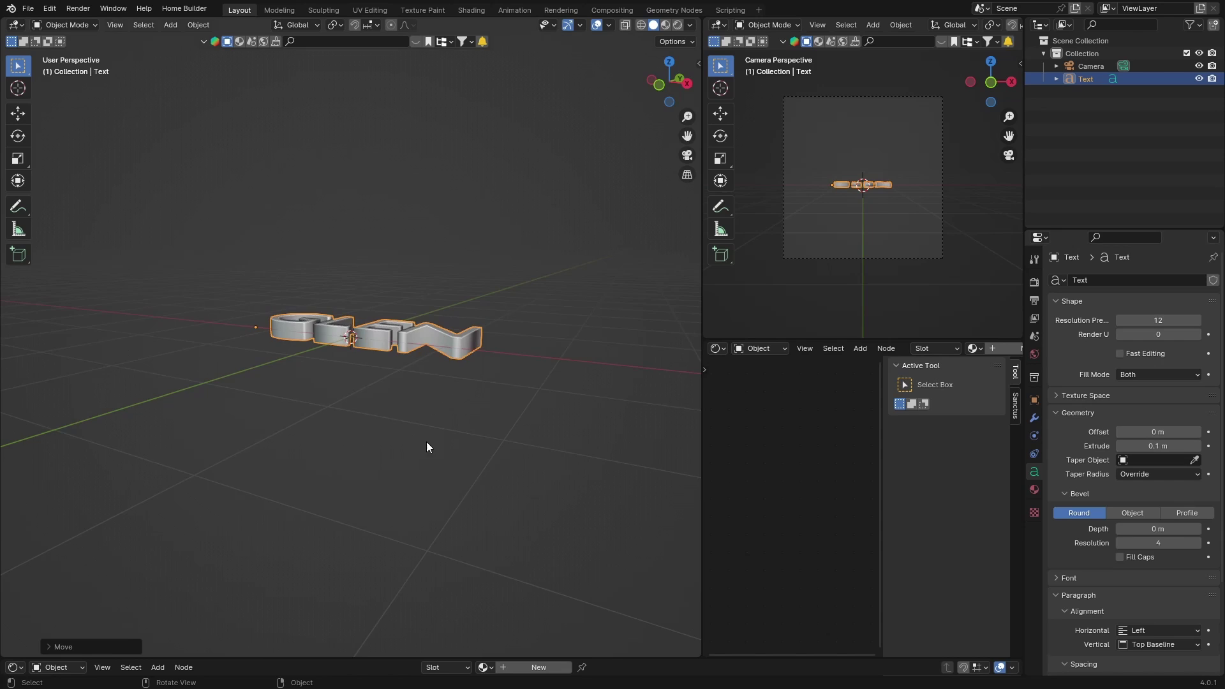
{"action": "middle_click_drag", "start_coordinate": [426, 442], "coordinate": [315, 471]}
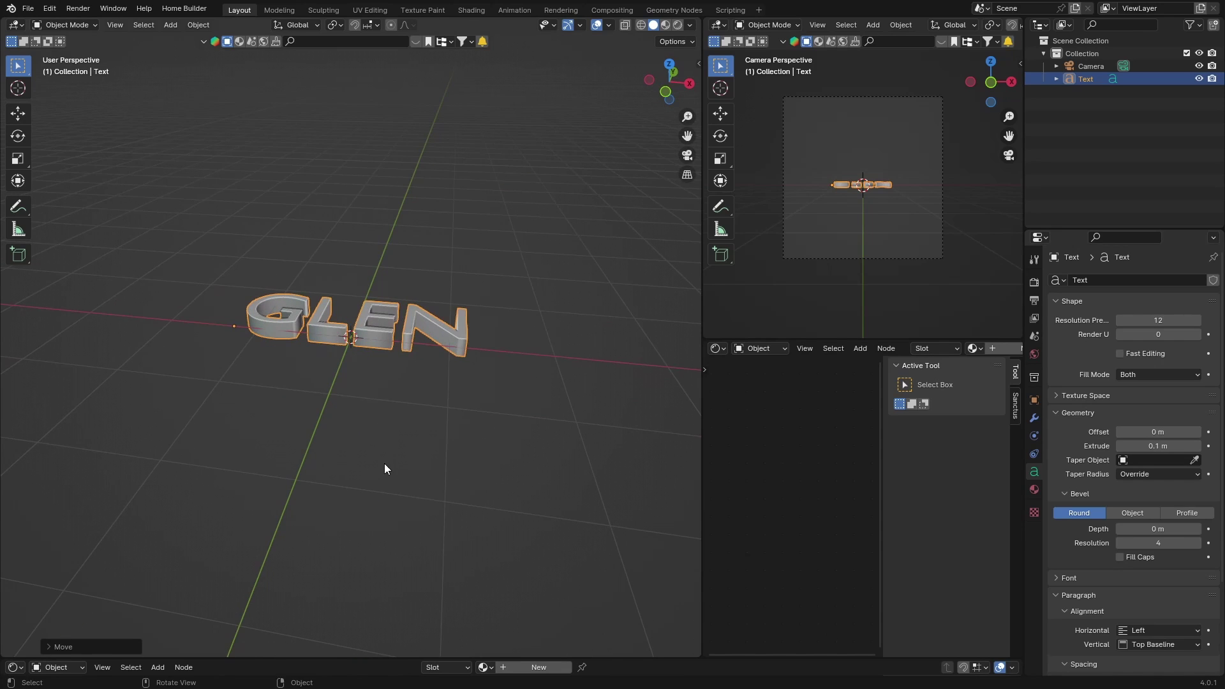
Rotate the text 90° about X so GLEN stands upright
{"action": "type", "text": "rx90"}
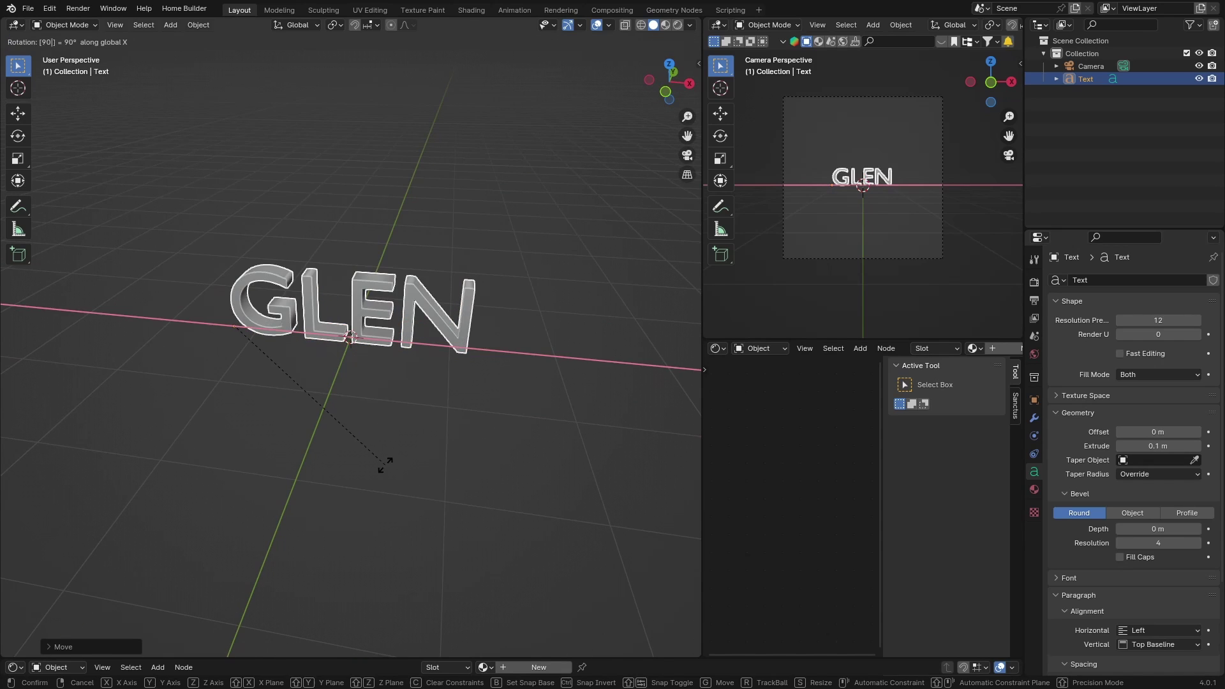
{"action": "key", "text": "Return"}
{"action": "scroll", "coordinate": [327, 397], "scroll_direction": "up", "scroll_amount": 4}
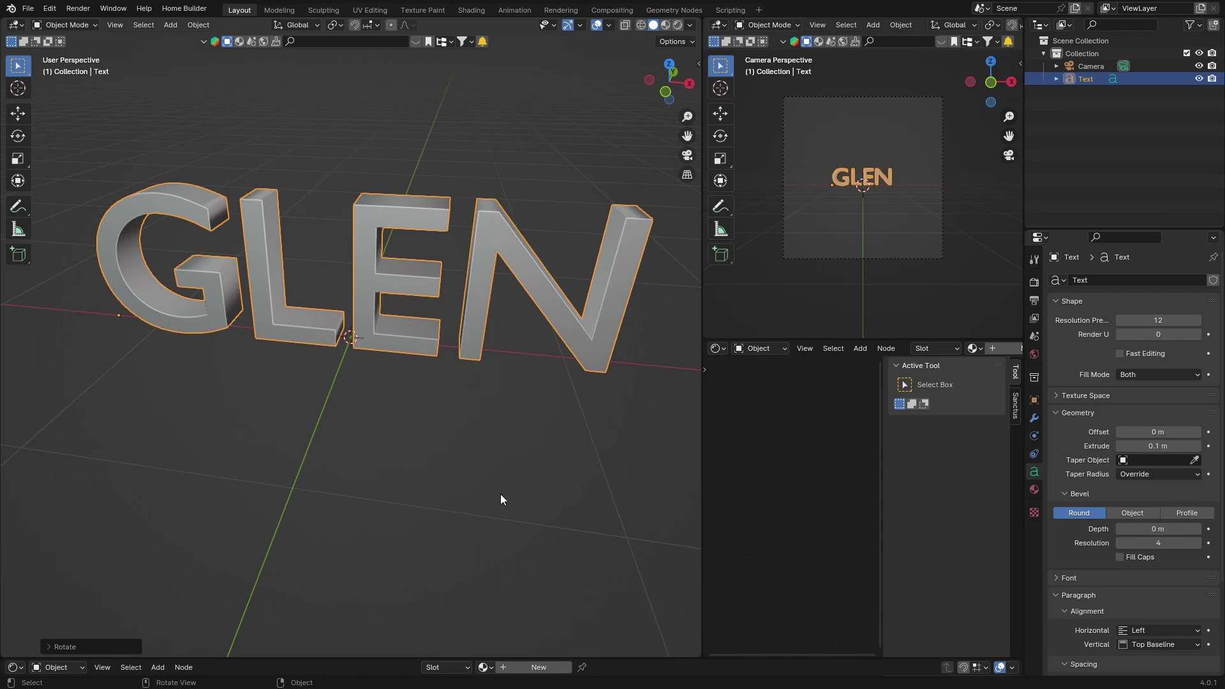
{"action": "middle_click_drag", "start_coordinate": [275, 439], "coordinate": [250, 447]}
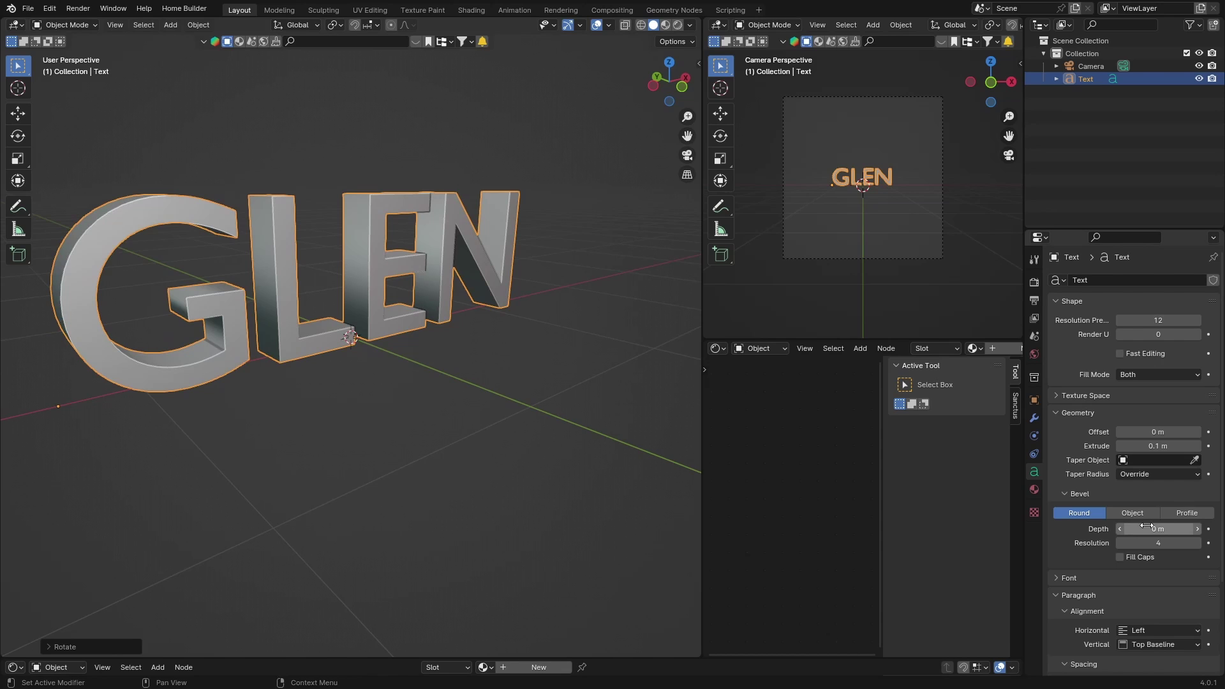
Round the letter edges with a 0.02 m Bevel Depth
{"action": "left_click", "coordinate": [1197, 530]}
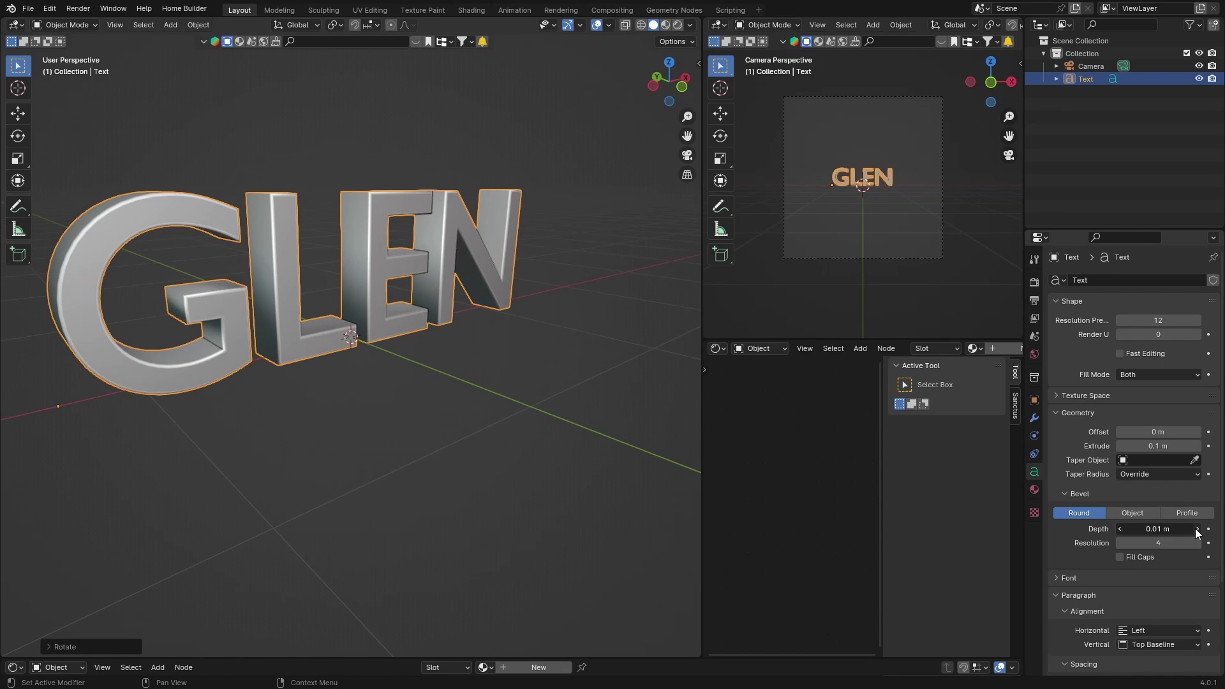
{"action": "left_click", "coordinate": [1196, 531]}
{"action": "left_click", "coordinate": [169, 505]}
Convert the GLEN text object to a mesh via Object > Convert > Mesh
{"action": "middle_click_drag", "start_coordinate": [168, 505], "coordinate": [121, 501]}
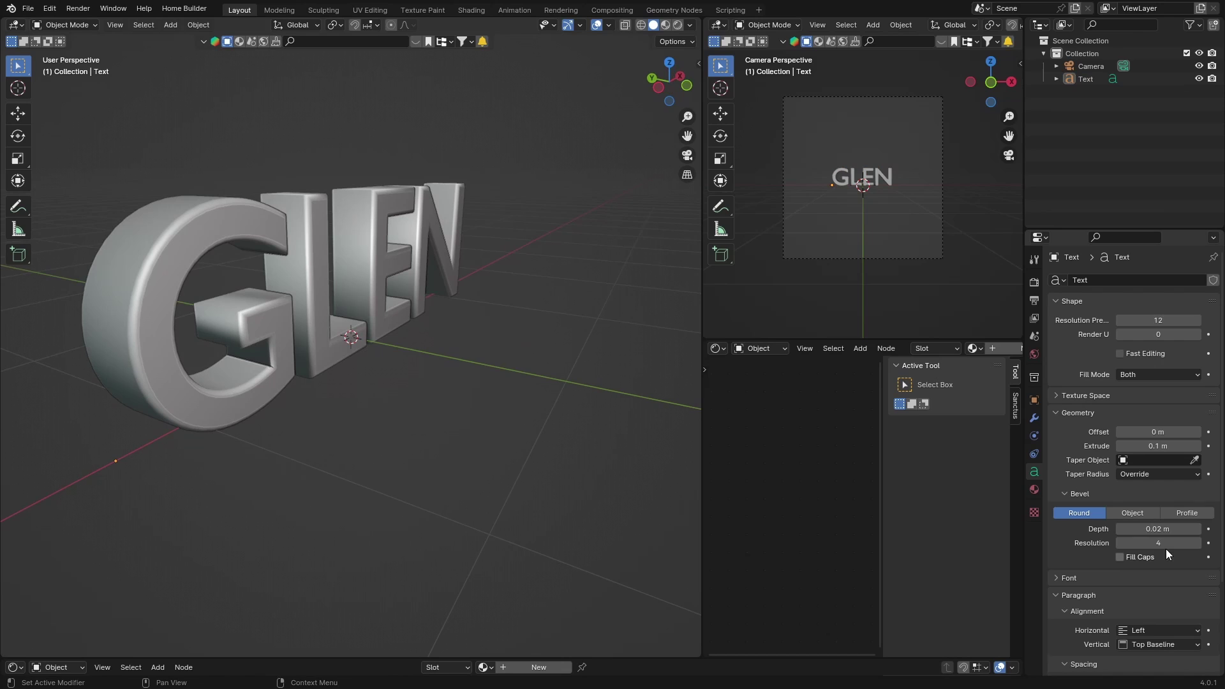
{"action": "left_click", "coordinate": [220, 226]}
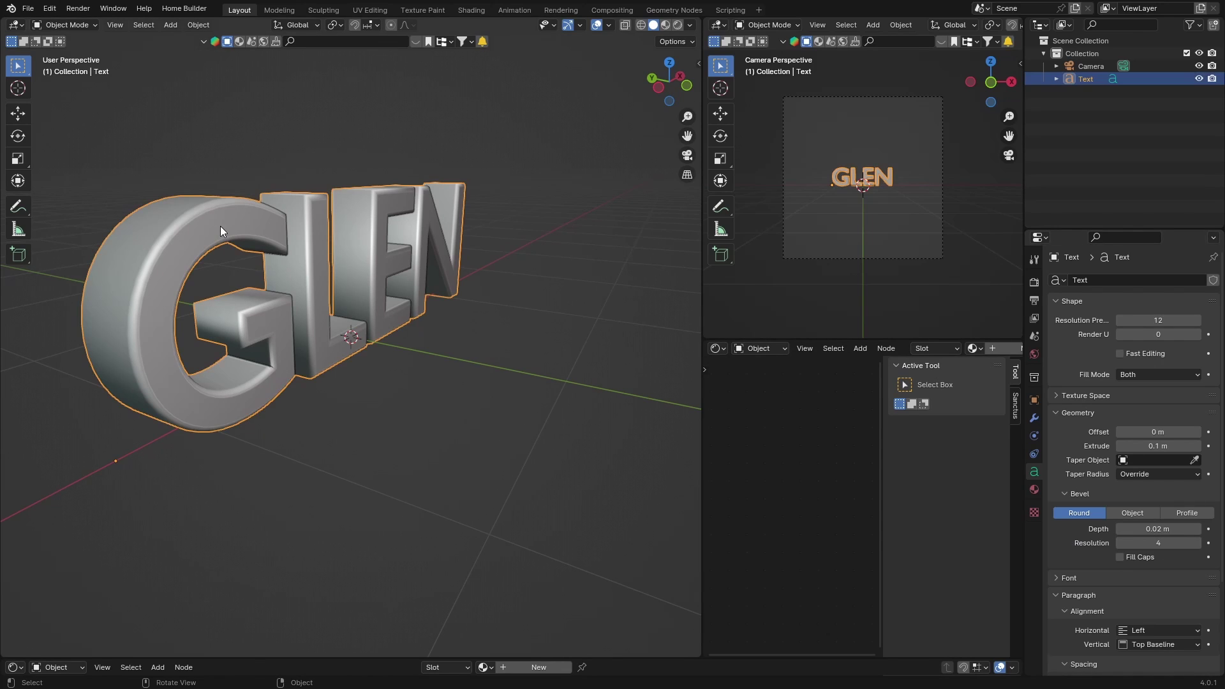
{"action": "left_click", "coordinate": [200, 25]}
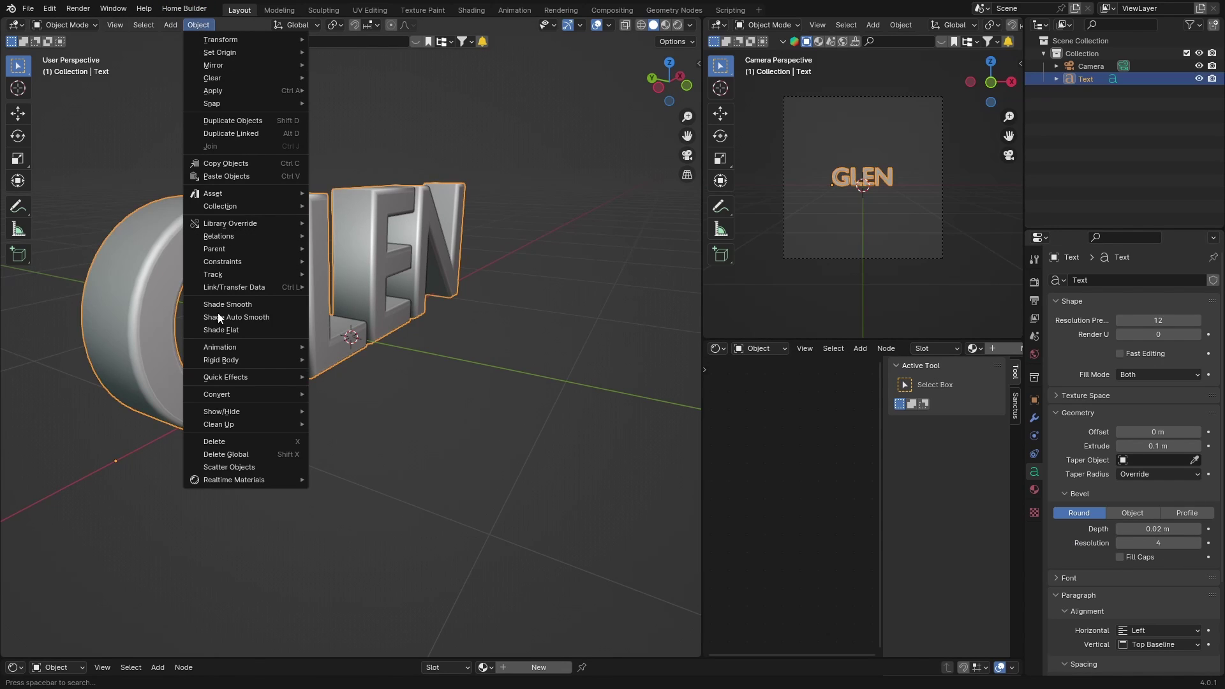
{"action": "mouse_move", "coordinate": [224, 394]}
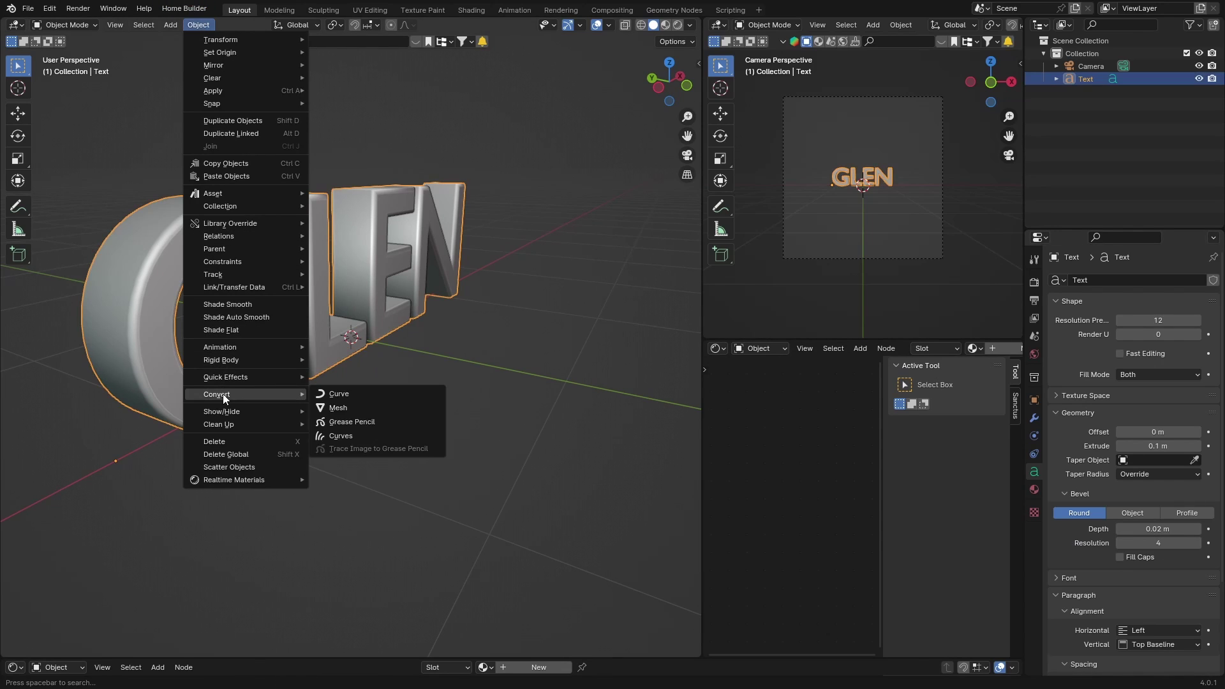
{"action": "left_click", "coordinate": [338, 407]}
{"action": "middle_click_drag", "start_coordinate": [366, 457], "coordinate": [312, 458]}
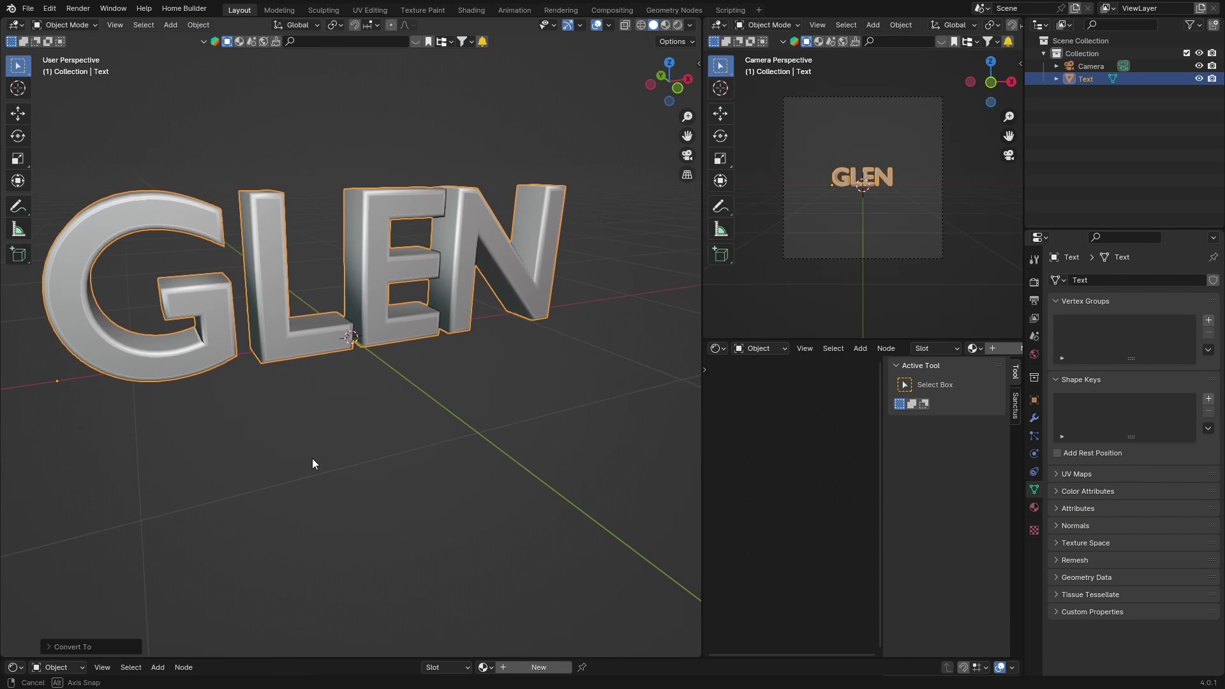
Add a Remesh modifier to GLEN with a 0.01 m voxel size
{"action": "left_click", "coordinate": [1035, 418]}
{"action": "left_click", "coordinate": [1120, 280]}
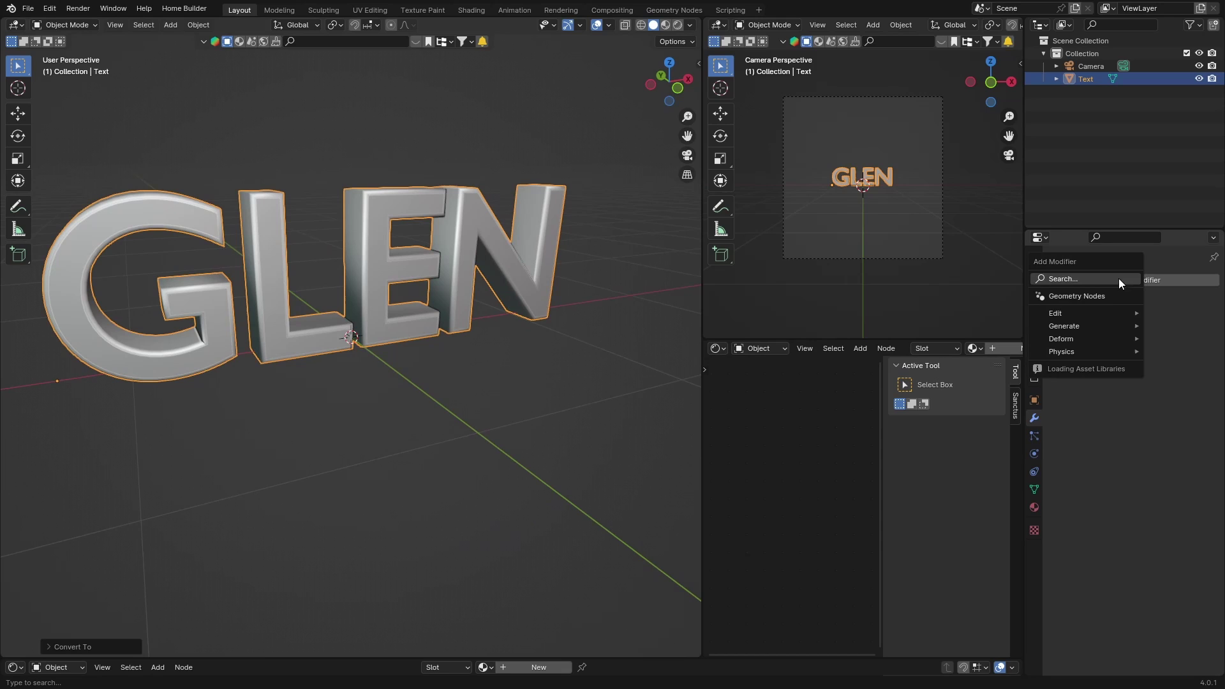
{"action": "left_click", "coordinate": [1074, 277]}
{"action": "type", "text": "remesh"}
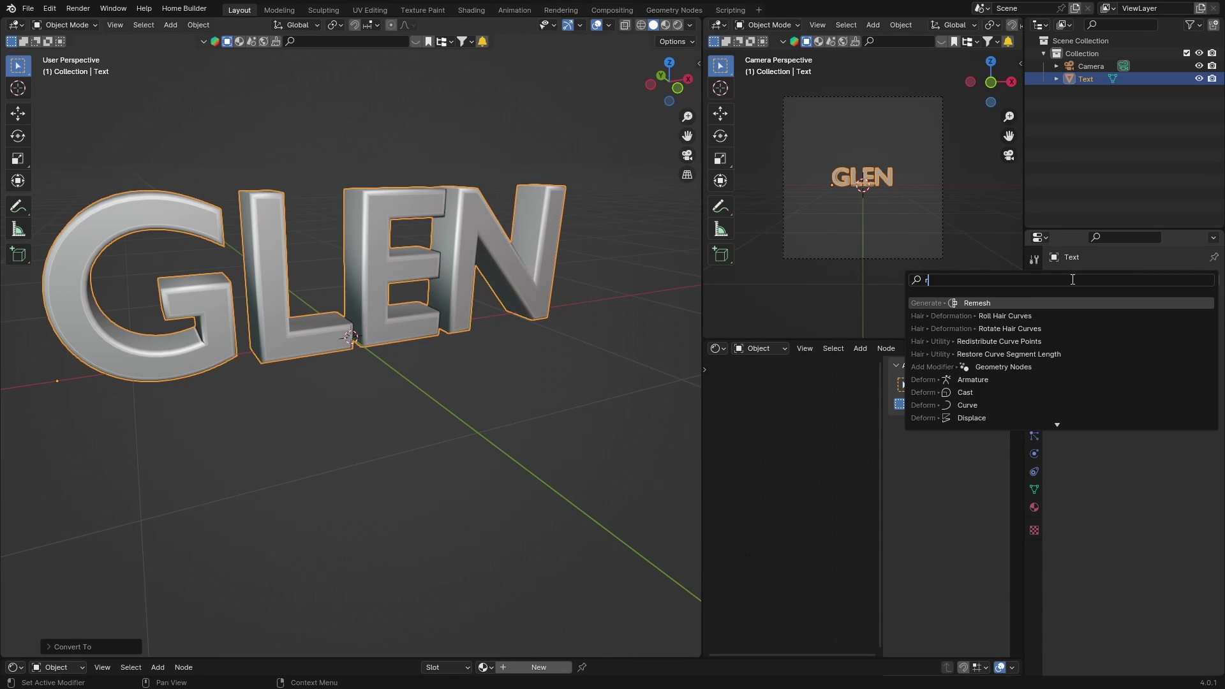
{"action": "key", "text": "Return"}
{"action": "left_click", "coordinate": [1160, 336]}
{"action": "key", "text": "BackSpace"}
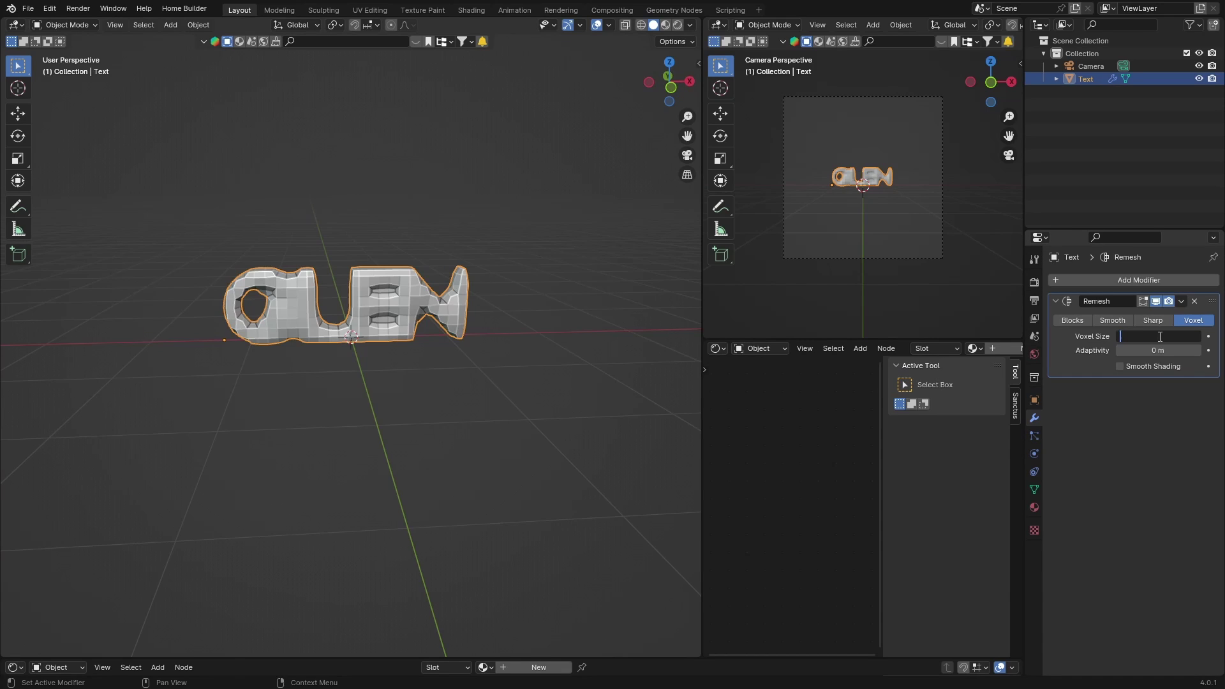
{"action": "type", "text": "0.01"}
{"action": "key", "text": "Return"}
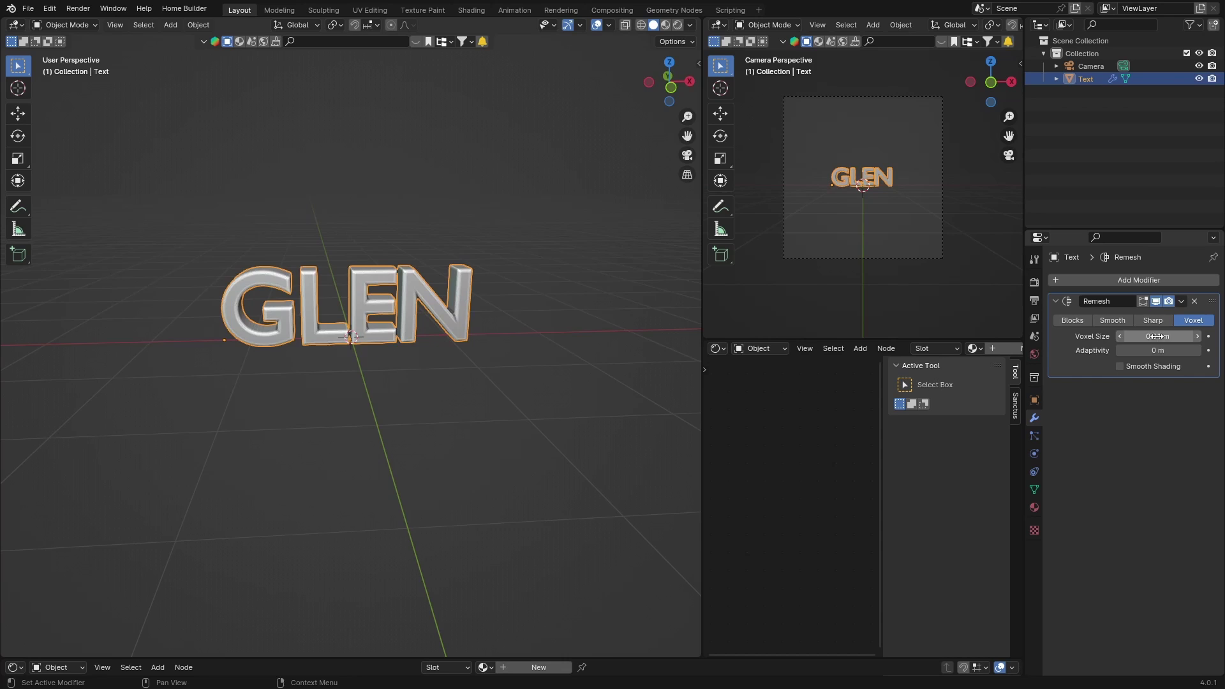
Apply the Remesh modifier permanently
{"action": "mouse_move", "coordinate": [238, 427]}
{"action": "middle_mouse_down"}
{"action": "mouse_move", "coordinate": [261, 427]}
{"action": "mouse_move", "coordinate": [237, 430]}
{"action": "middle_mouse_up"}
{"action": "scroll", "coordinate": [237, 431], "scroll_direction": "up", "scroll_amount": 2}
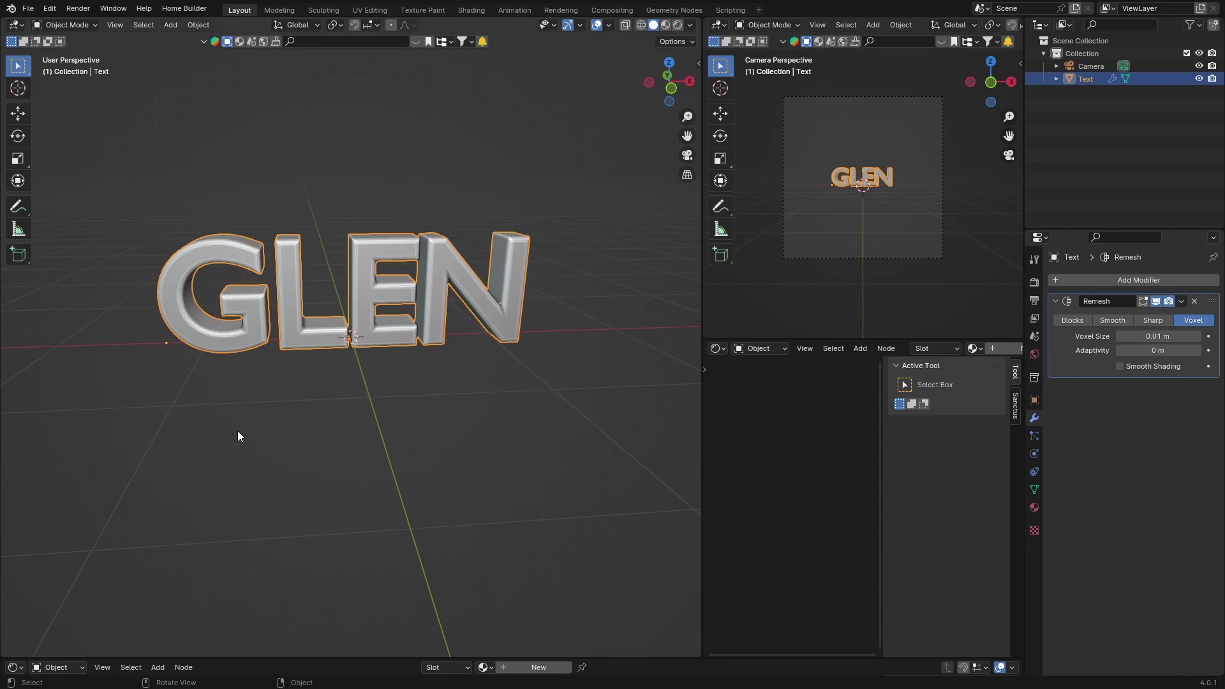
{"action": "left_click", "coordinate": [1181, 301]}
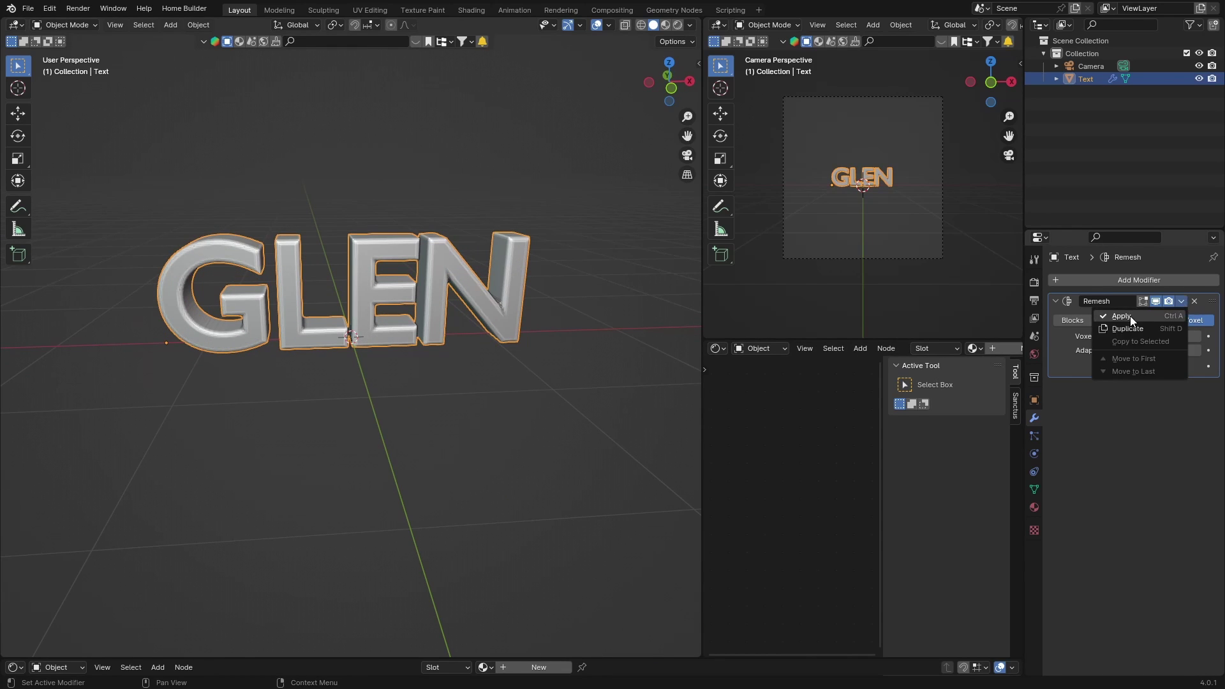
{"action": "left_click", "coordinate": [1130, 316]}
In the Sculpting workspace, inflate GLEN using the Cloth Filter set to Inflate
{"action": "left_click", "coordinate": [324, 10]}
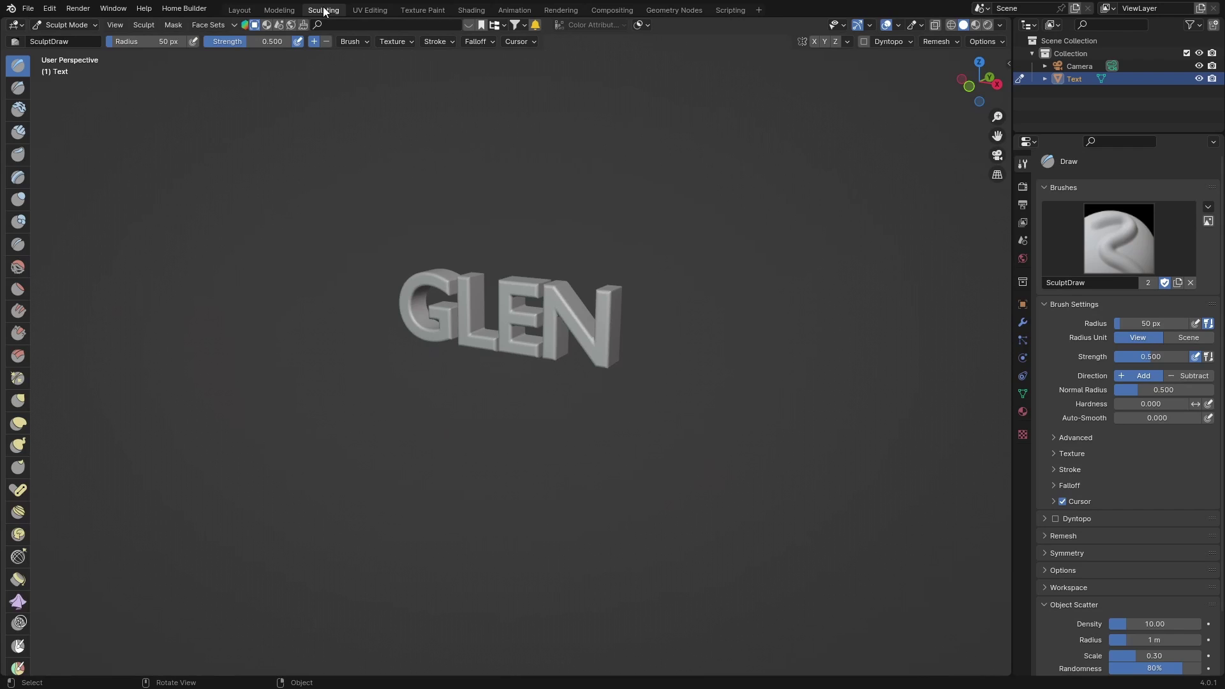
{"action": "left_click_drag", "start_coordinate": [30, 80], "coordinate": [56, 79]}
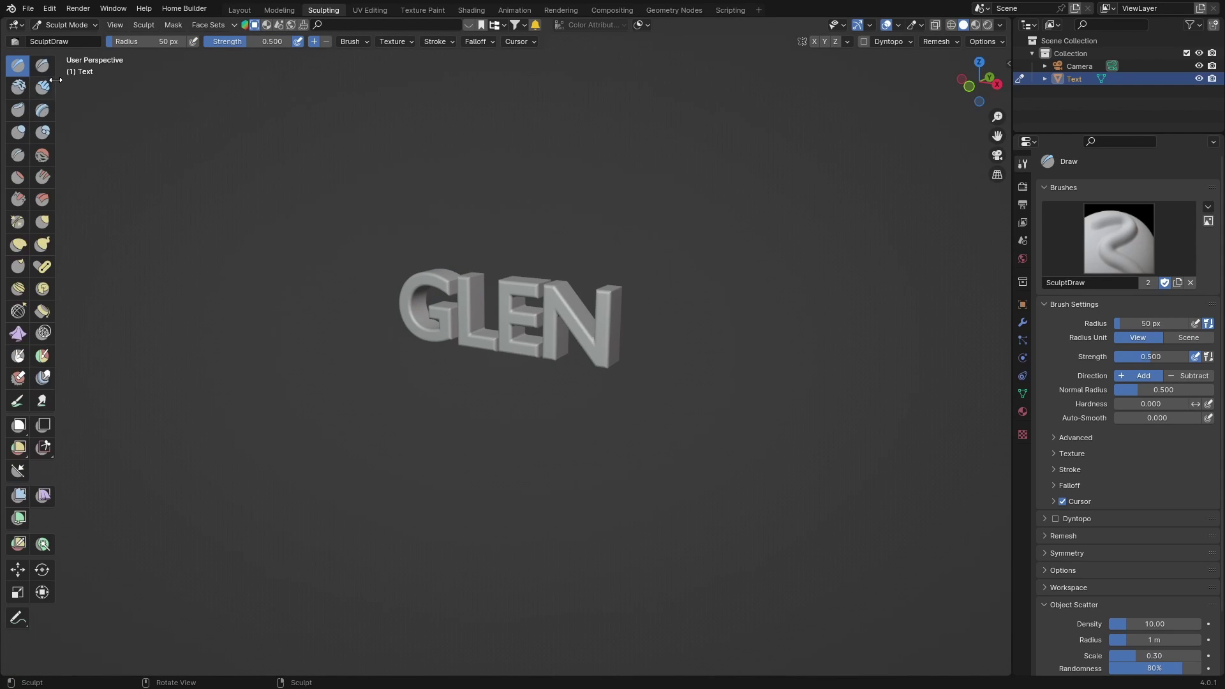
{"action": "left_click", "coordinate": [40, 501]}
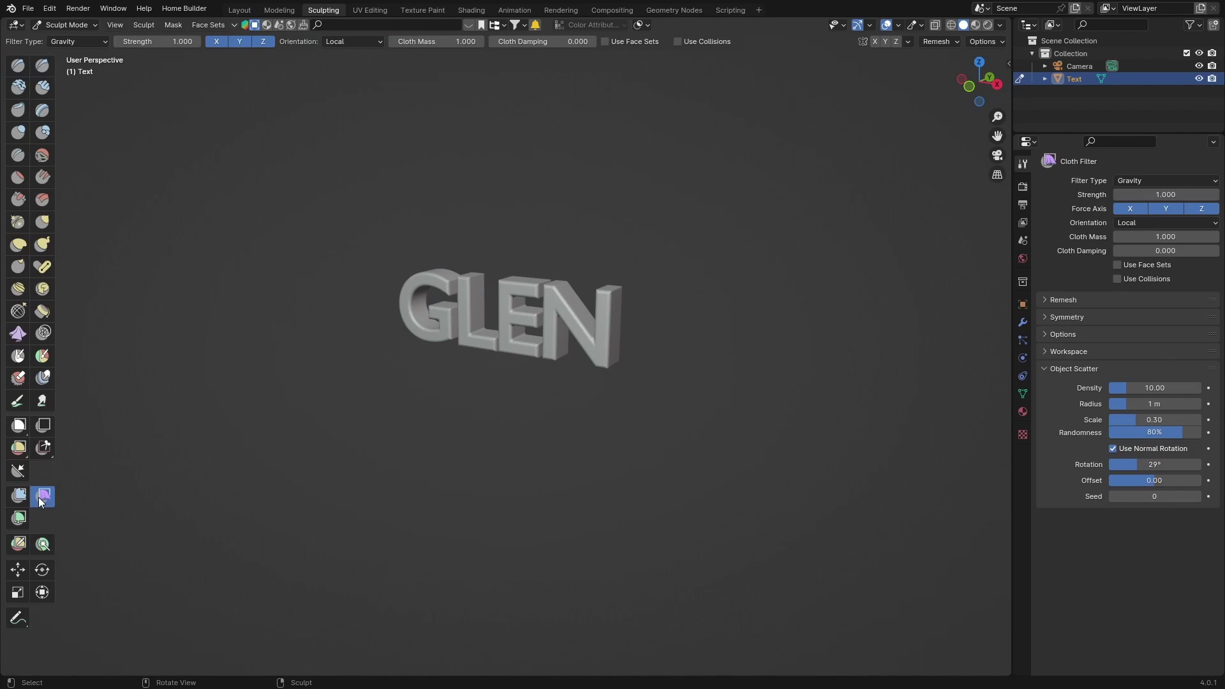
{"action": "left_click", "coordinate": [1138, 181]}
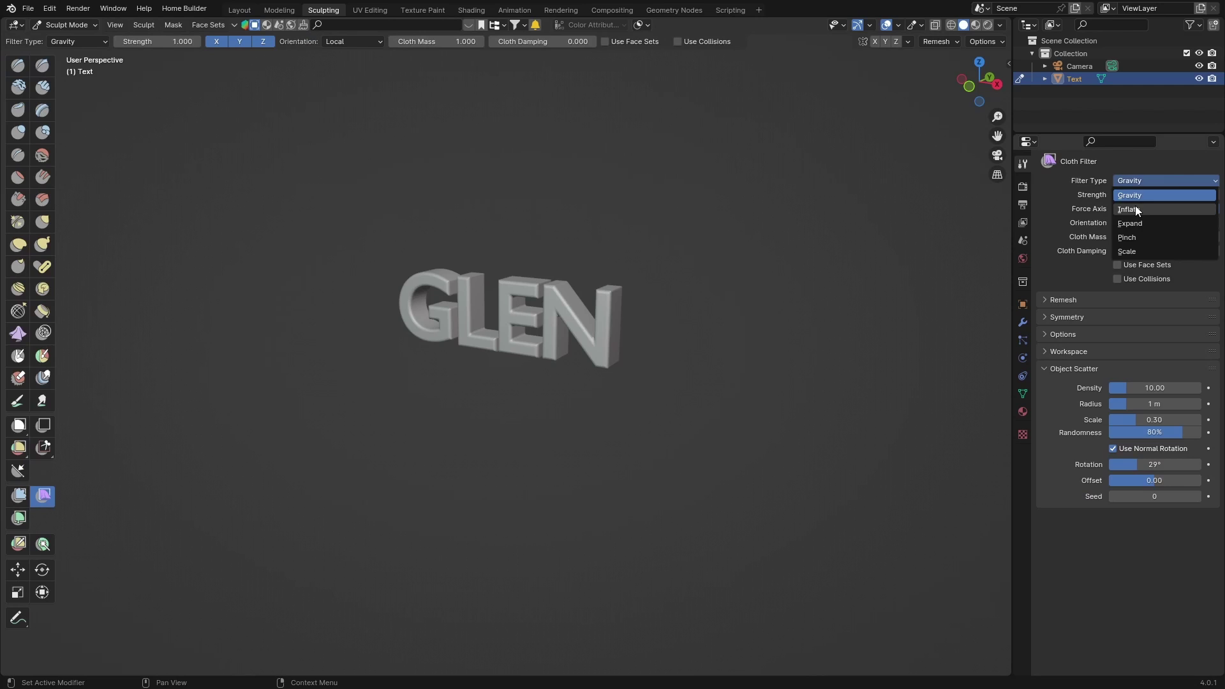
{"action": "left_click", "coordinate": [1135, 209]}
{"action": "scroll", "coordinate": [485, 344], "scroll_direction": "up", "scroll_amount": 3}
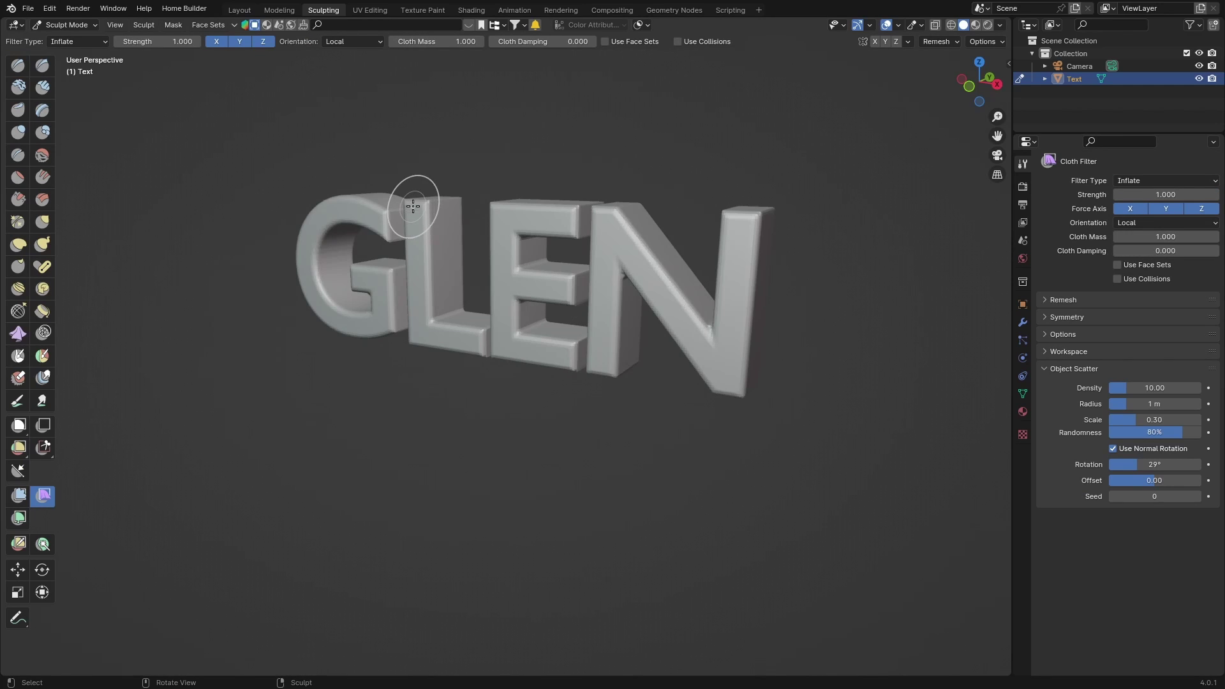
{"action": "left_click_drag", "start_coordinate": [423, 206], "coordinate": [442, 206]}
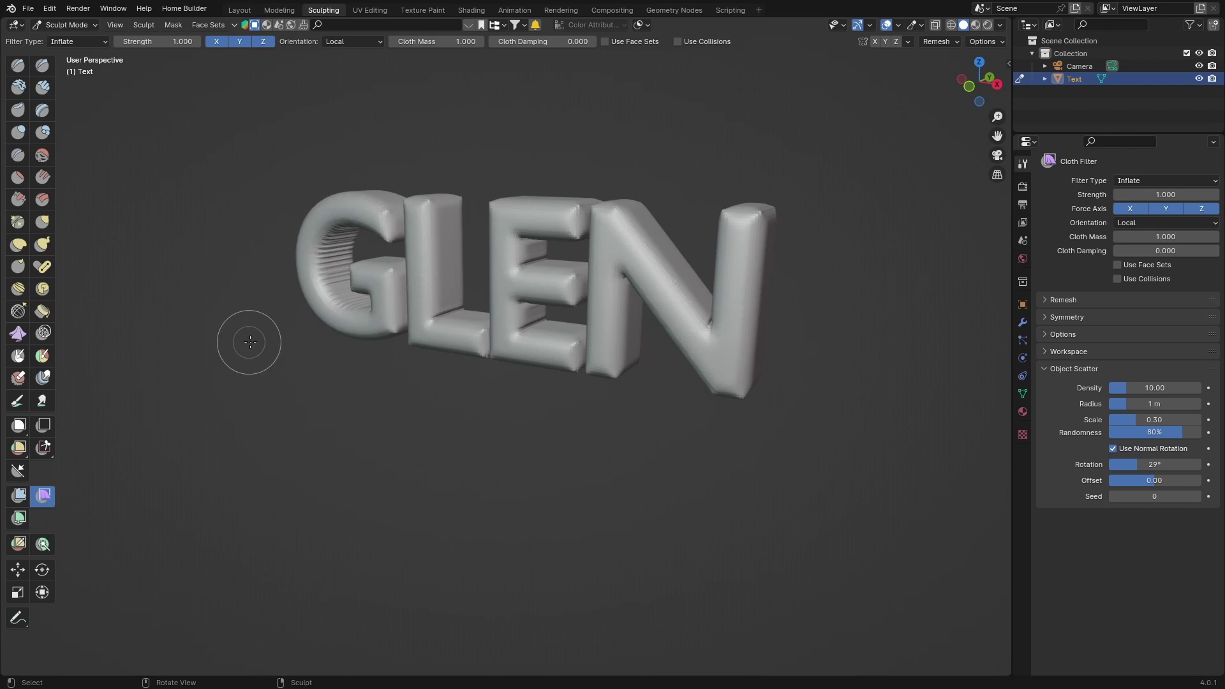
Return to the Layout workspace and deselect the text to view the result
{"action": "left_click", "coordinate": [29, 9]}
{"action": "mouse_move", "coordinate": [47, 9]}
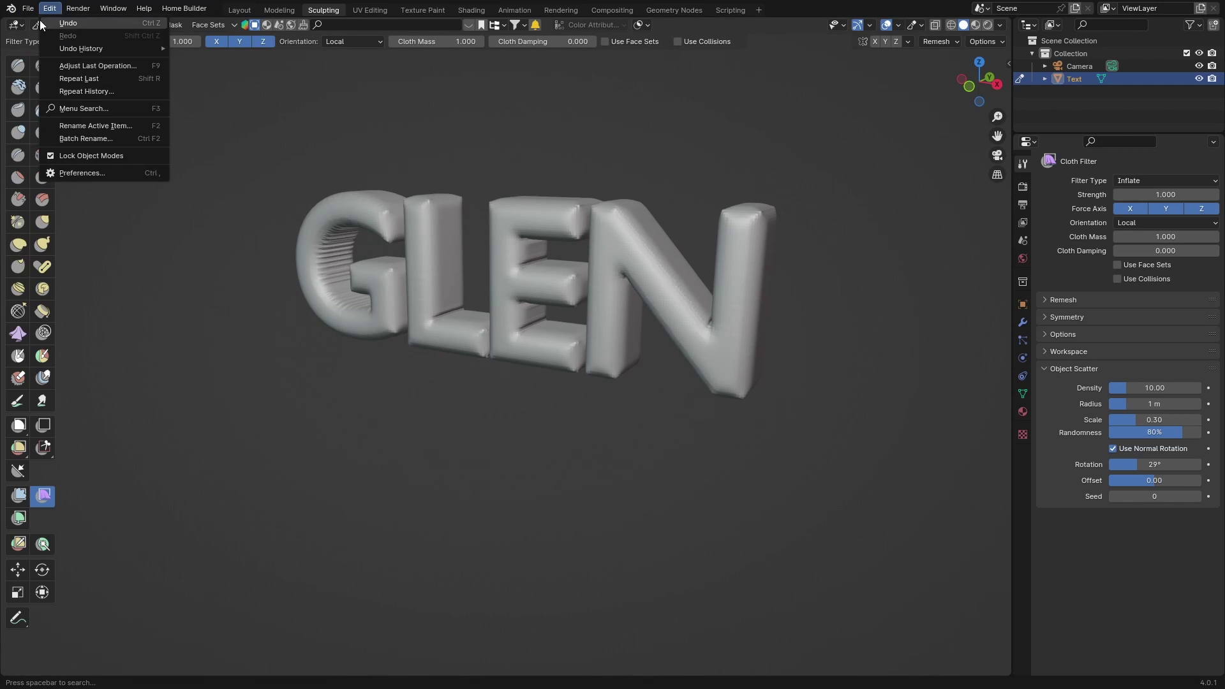
{"action": "left_click", "coordinate": [239, 11]}
{"action": "left_click", "coordinate": [294, 440]}
{"action": "mouse_move", "coordinate": [313, 459]}
{"action": "middle_mouse_down"}
{"action": "mouse_move", "coordinate": [327, 472]}
{"action": "mouse_move", "coordinate": [41, 479]}
{"action": "mouse_move", "coordinate": [315, 460]}
{"action": "middle_mouse_up"}
Apply Shade Smooth to the GLEN object
{"action": "scroll", "coordinate": [319, 450], "scroll_direction": "up", "scroll_amount": 5}
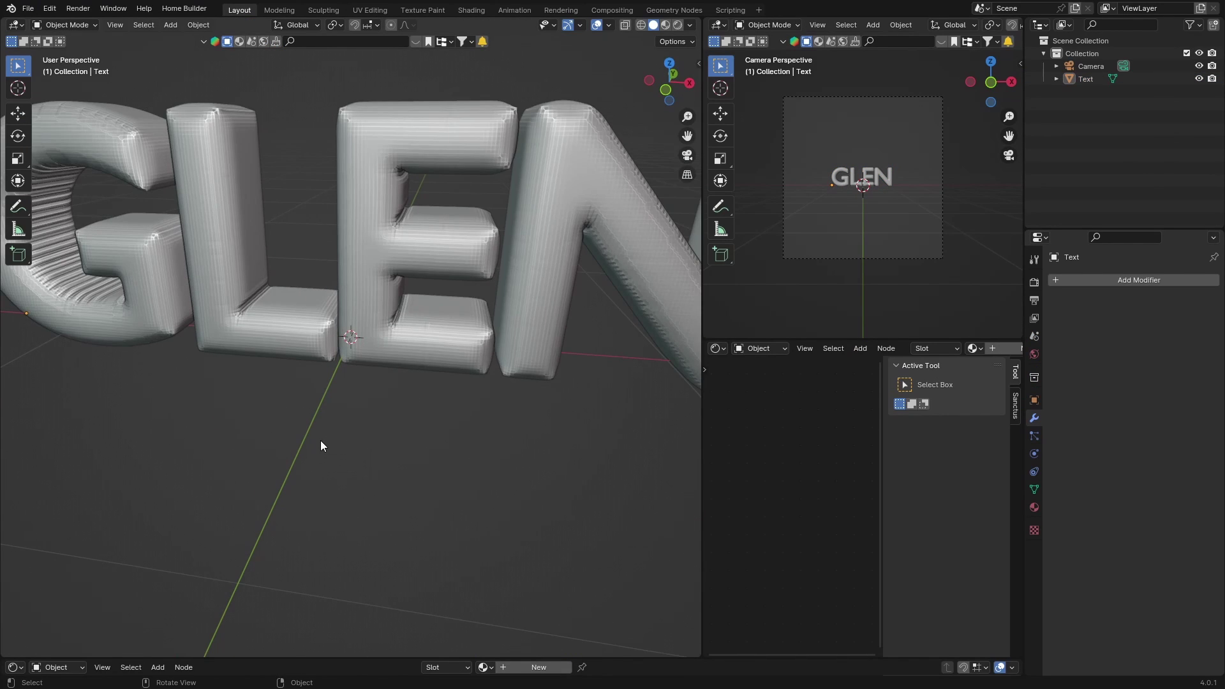
{"action": "scroll", "coordinate": [320, 440], "scroll_direction": "down", "scroll_amount": 5}
{"action": "left_click", "coordinate": [485, 226]}
{"action": "right_click", "coordinate": [484, 224]}
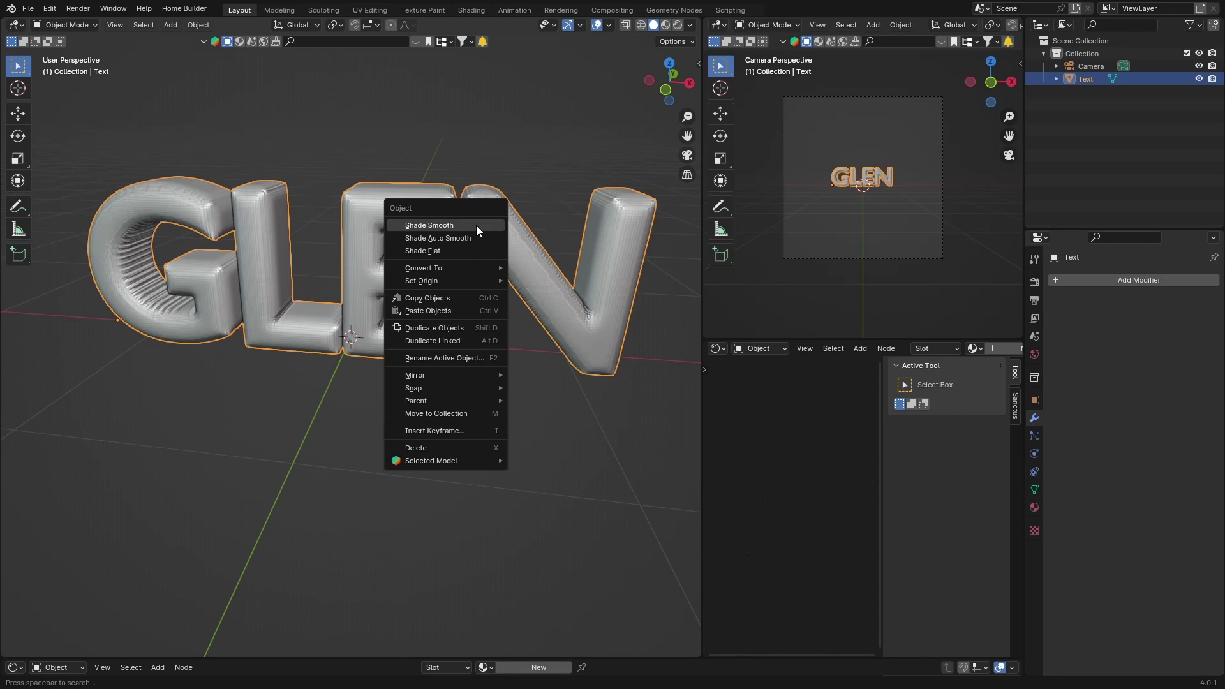
{"action": "left_click", "coordinate": [476, 225]}
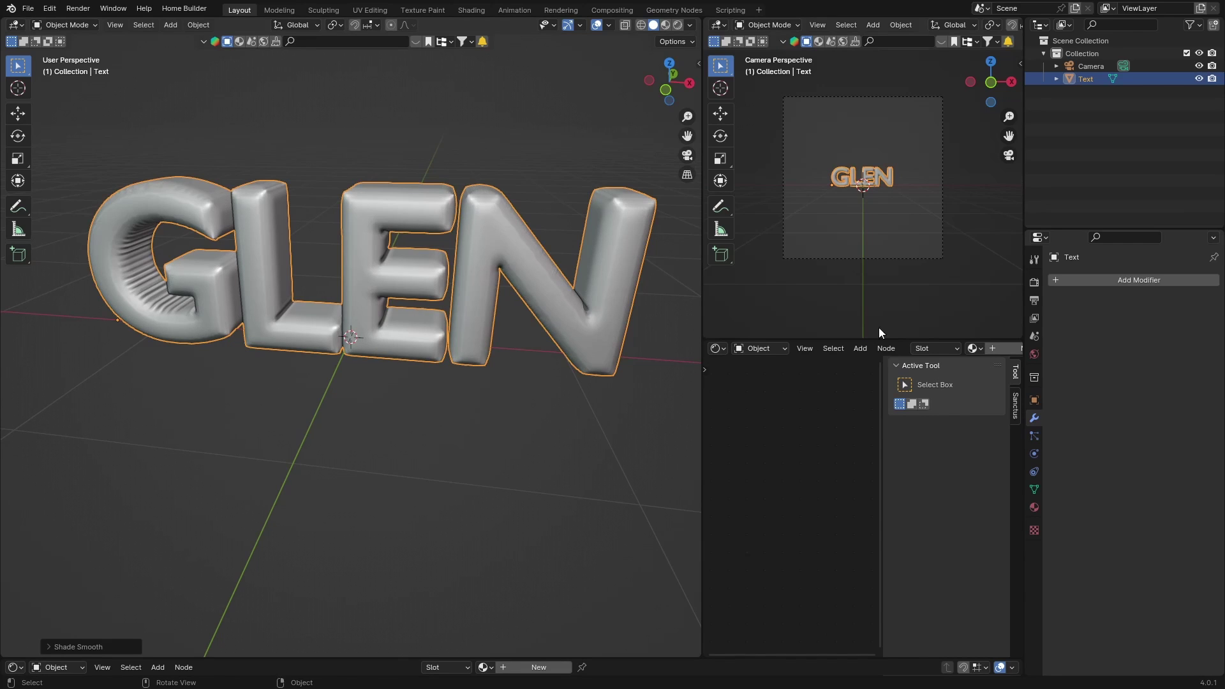
Add a Subdivision Surface modifier to GLEN with viewport level 2
{"action": "left_click", "coordinate": [1108, 282]}
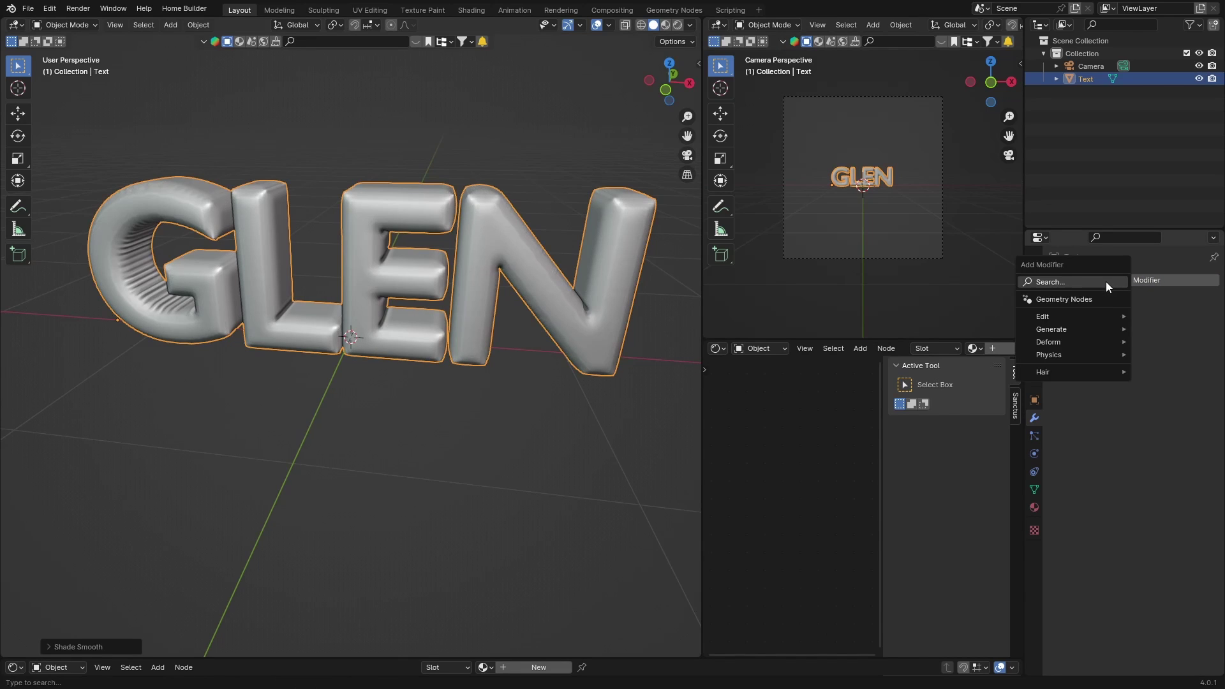
{"action": "left_click", "coordinate": [1069, 281]}
{"action": "type", "text": "su"}
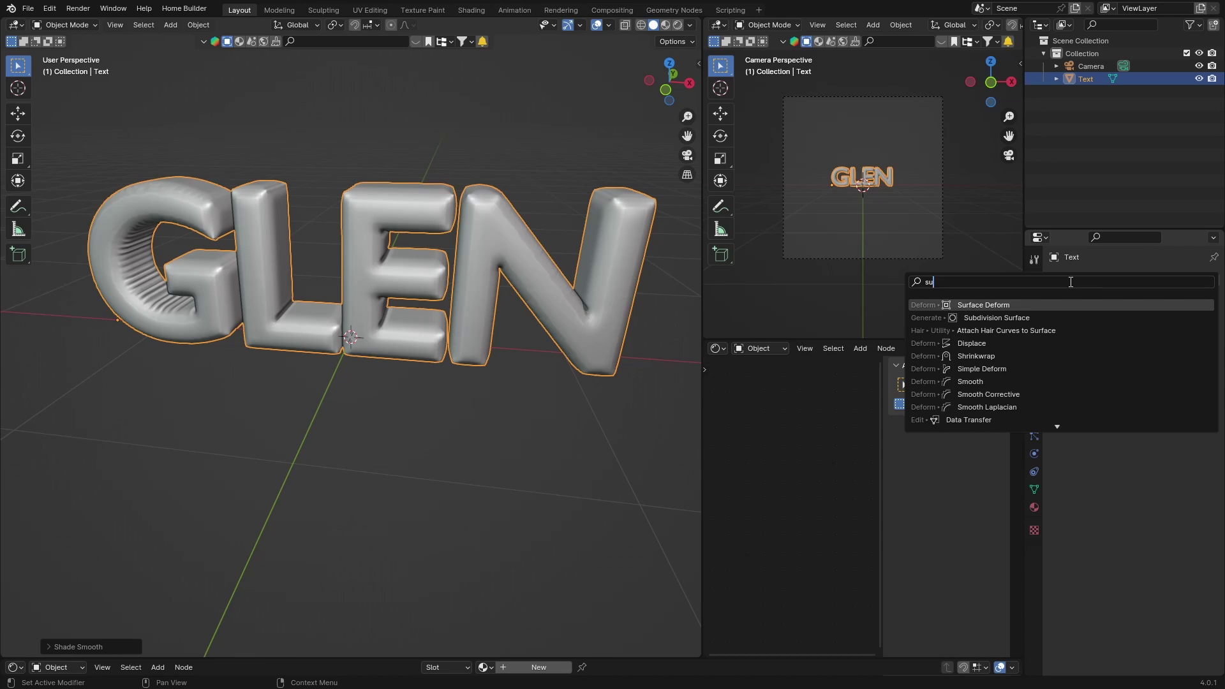
{"action": "type", "text": "b"}
{"action": "left_click", "coordinate": [1013, 306]}
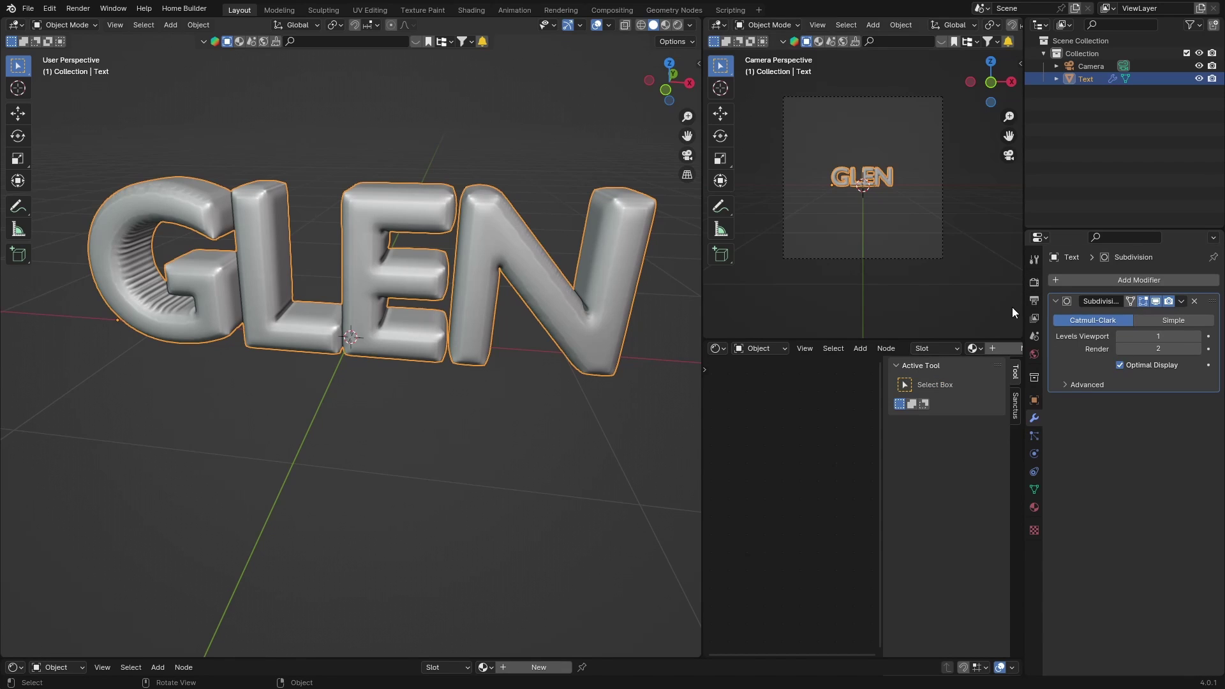
{"action": "left_click", "coordinate": [1197, 336]}
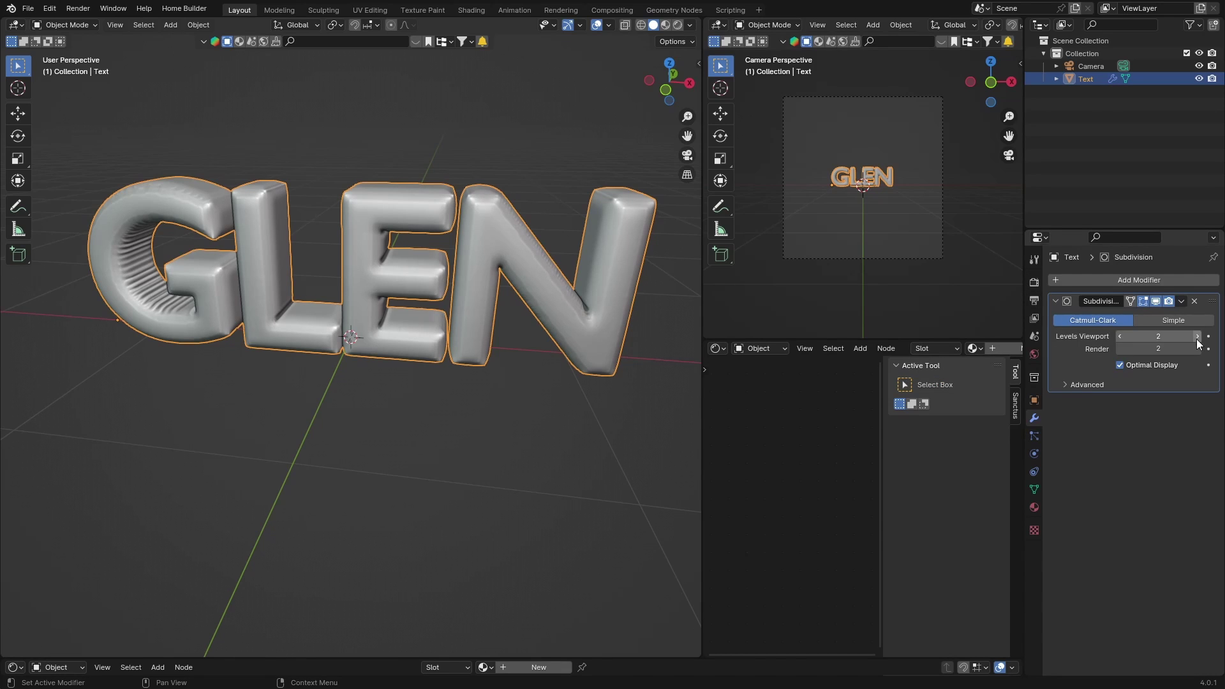
{"action": "left_click", "coordinate": [342, 418]}
{"action": "mouse_move", "coordinate": [117, 426]}
{"action": "middle_mouse_down"}
{"action": "mouse_move", "coordinate": [188, 411]}
{"action": "mouse_move", "coordinate": [121, 414]}
{"action": "mouse_move", "coordinate": [134, 409]}
{"action": "middle_mouse_up"}
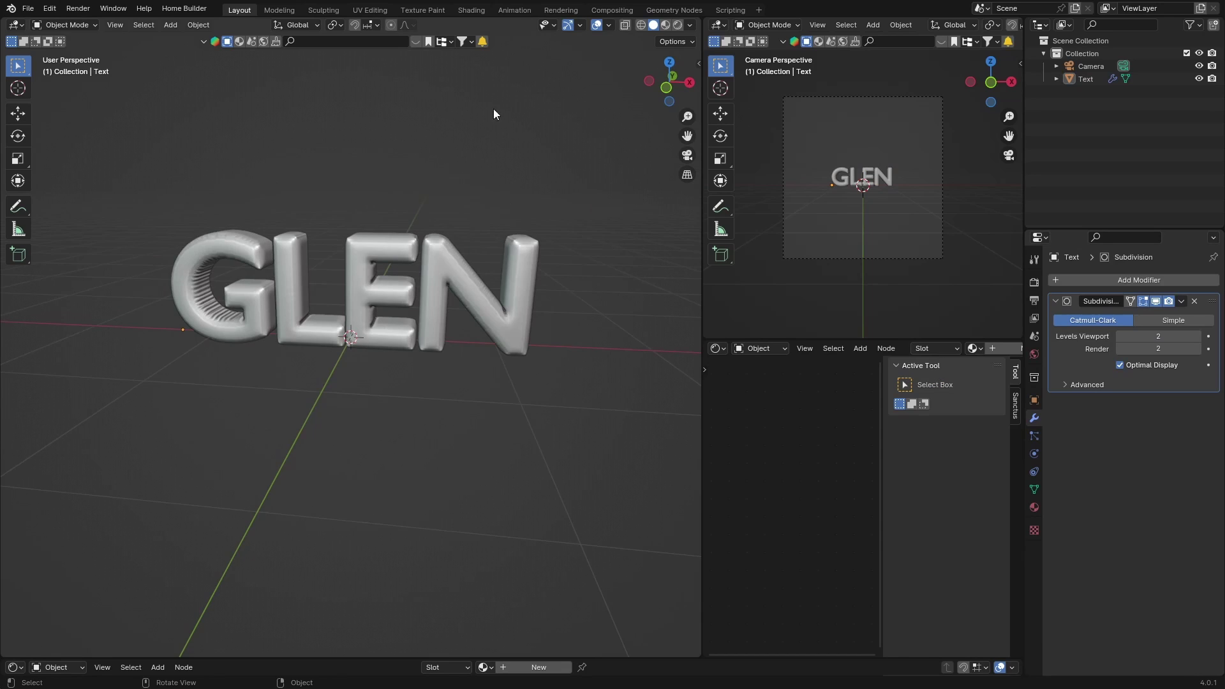
Switch to Rendered shading with Scene Lights and Scene World turned off
{"action": "left_click", "coordinate": [676, 25]}
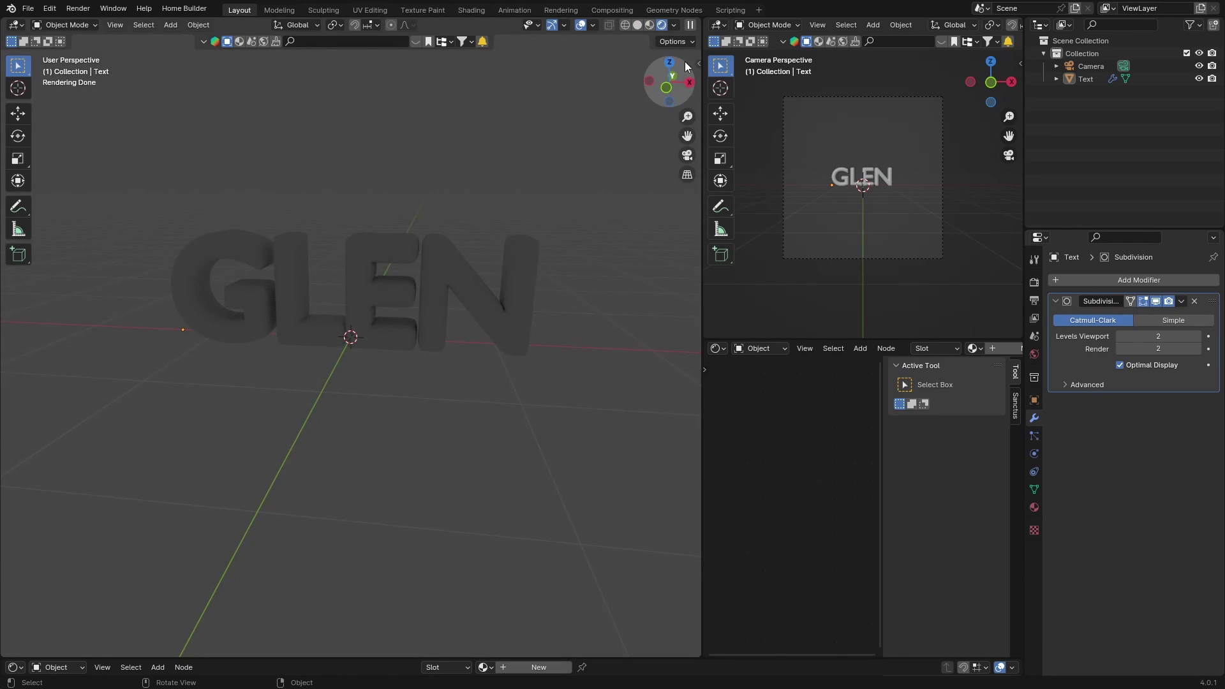
{"action": "left_click", "coordinate": [673, 25]}
{"action": "left_click", "coordinate": [601, 130]}
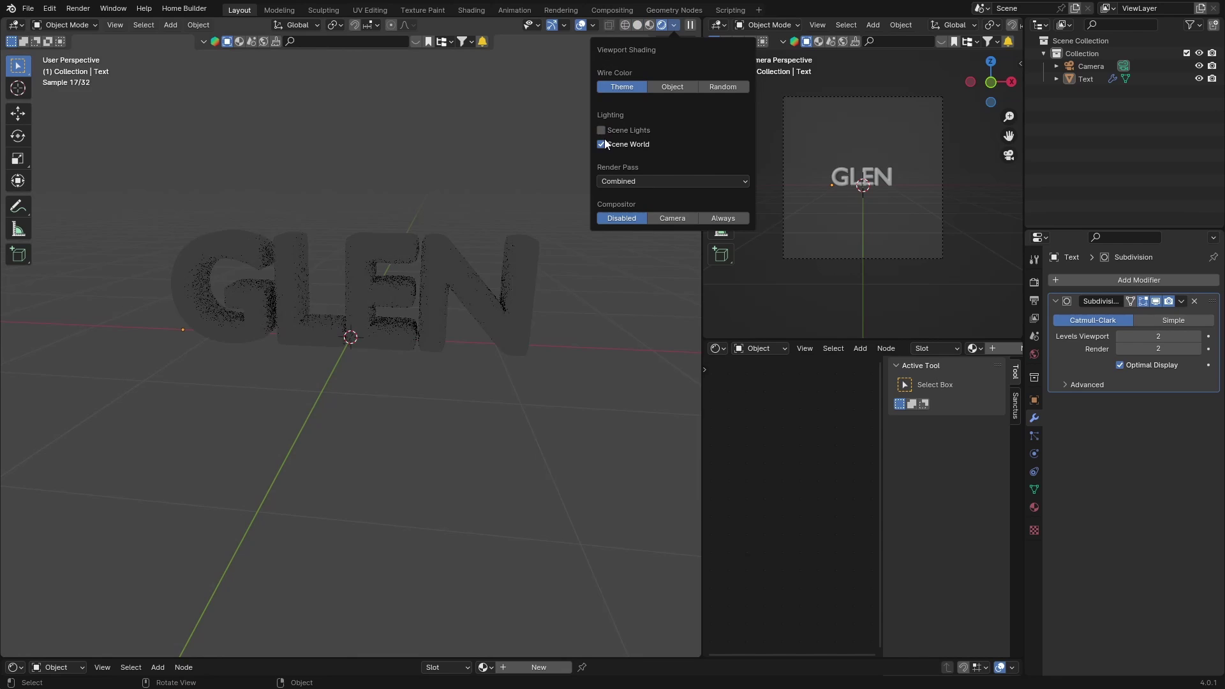
{"action": "left_click", "coordinate": [601, 145]}
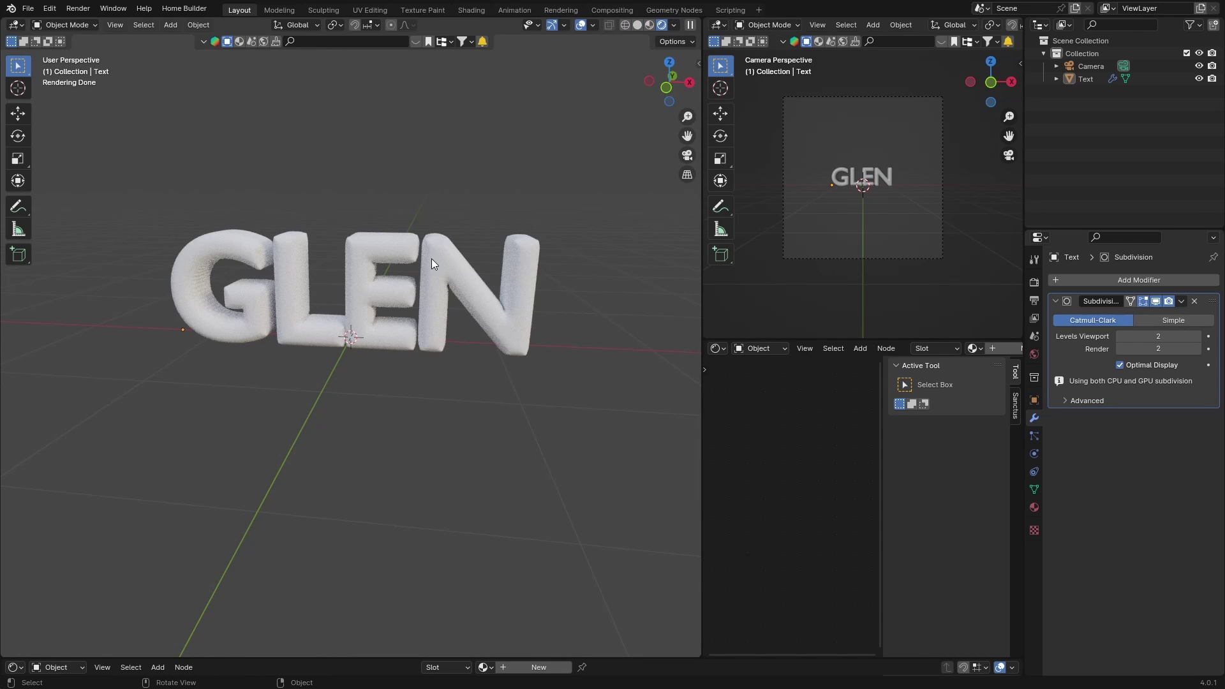
Select GLEN and open the viewport sidebar
{"action": "left_click", "coordinate": [362, 250]}
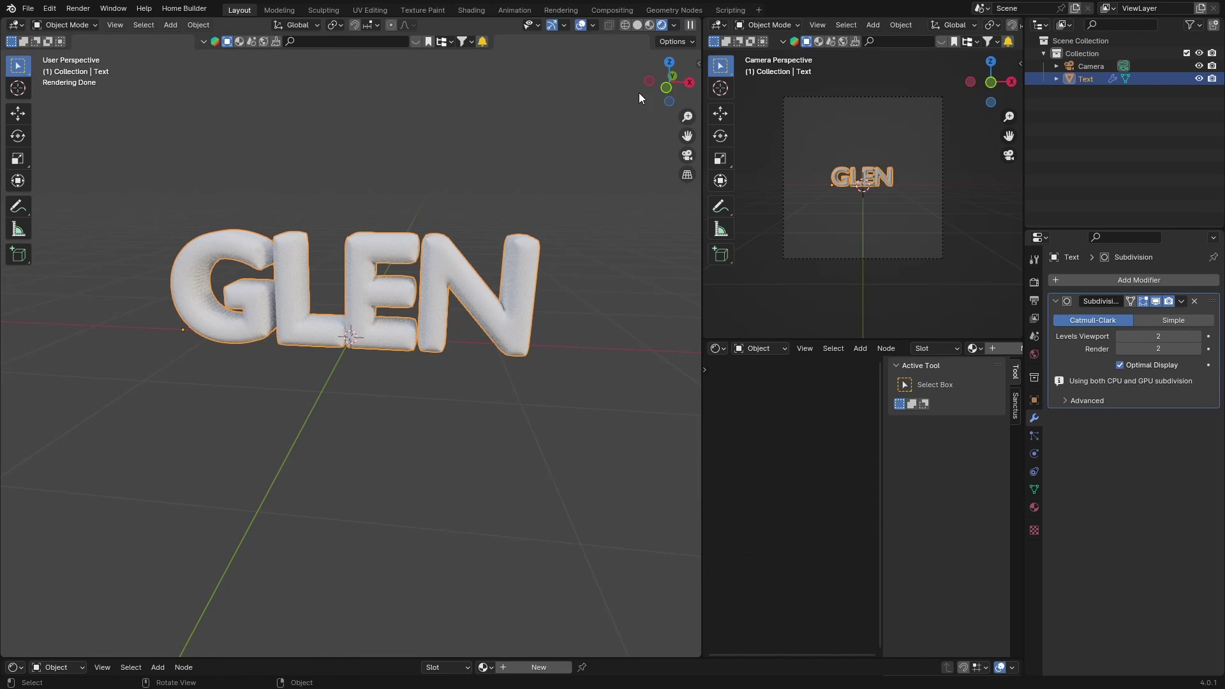
{"action": "left_click", "coordinate": [696, 64]}
{"action": "scroll", "coordinate": [690, 539], "scroll_direction": "down", "scroll_amount": 10}
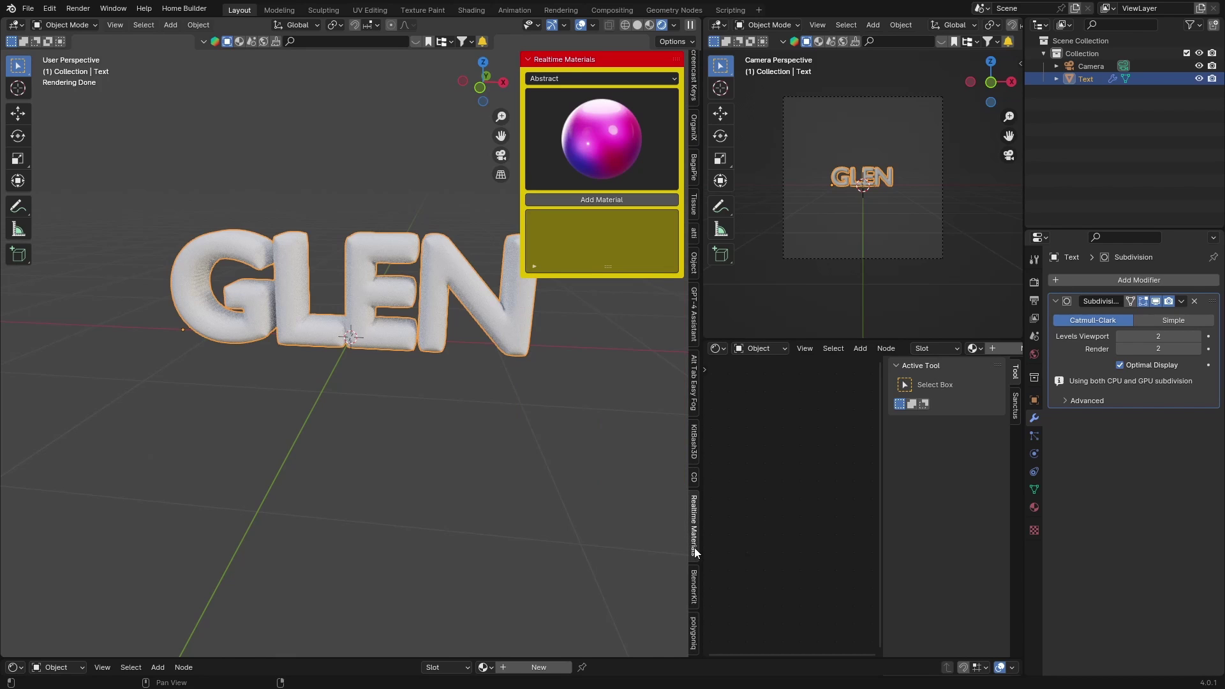
Apply the Basic Specks material from the Realtime Materials Basics category to GLEN
{"action": "left_click", "coordinate": [579, 78]}
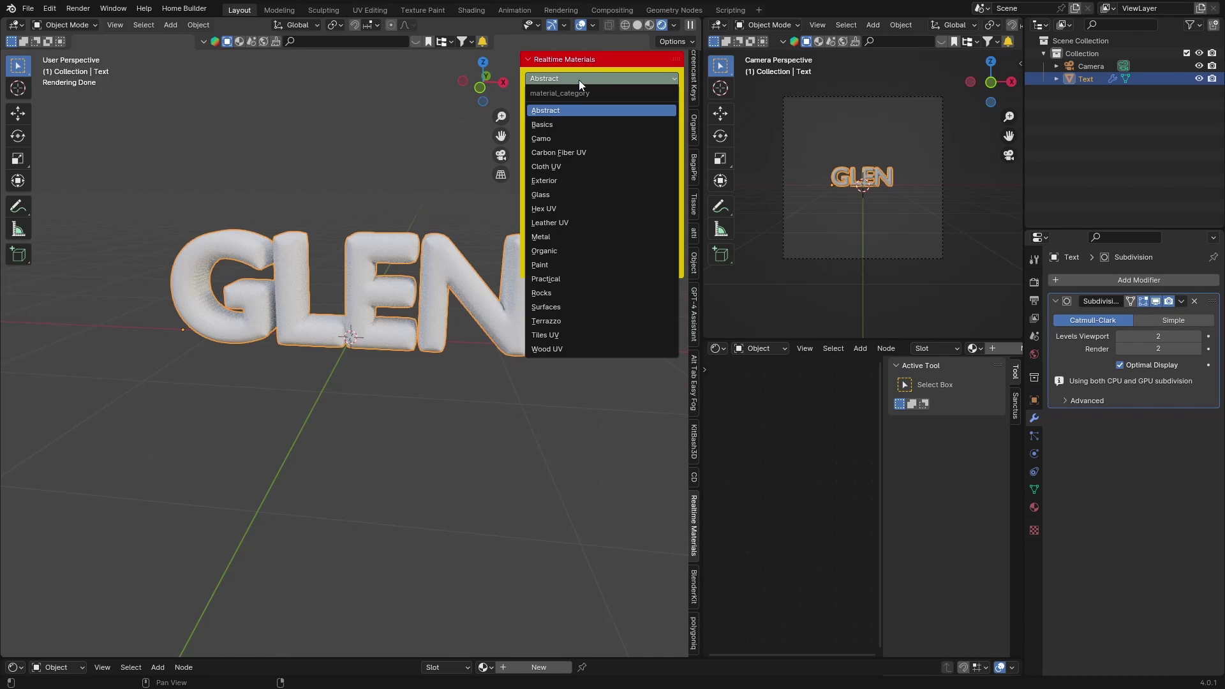
{"action": "left_click", "coordinate": [561, 123]}
{"action": "left_click", "coordinate": [574, 147]}
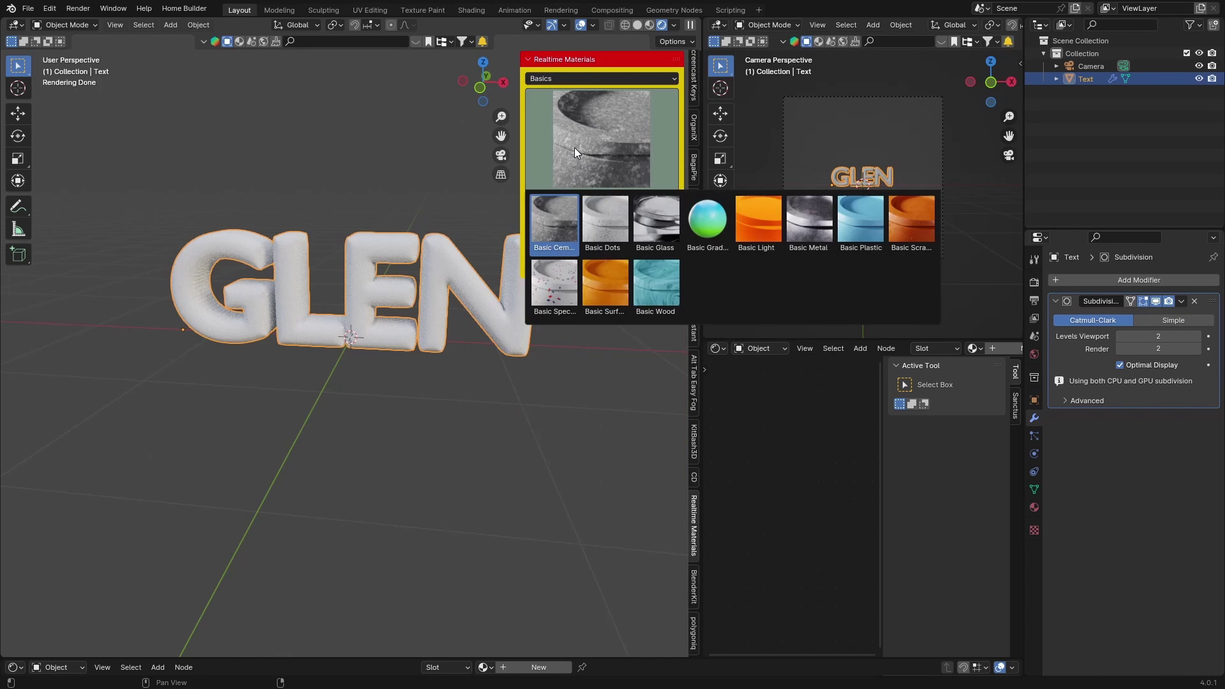
{"action": "left_click", "coordinate": [549, 283]}
{"action": "left_click", "coordinate": [586, 200]}
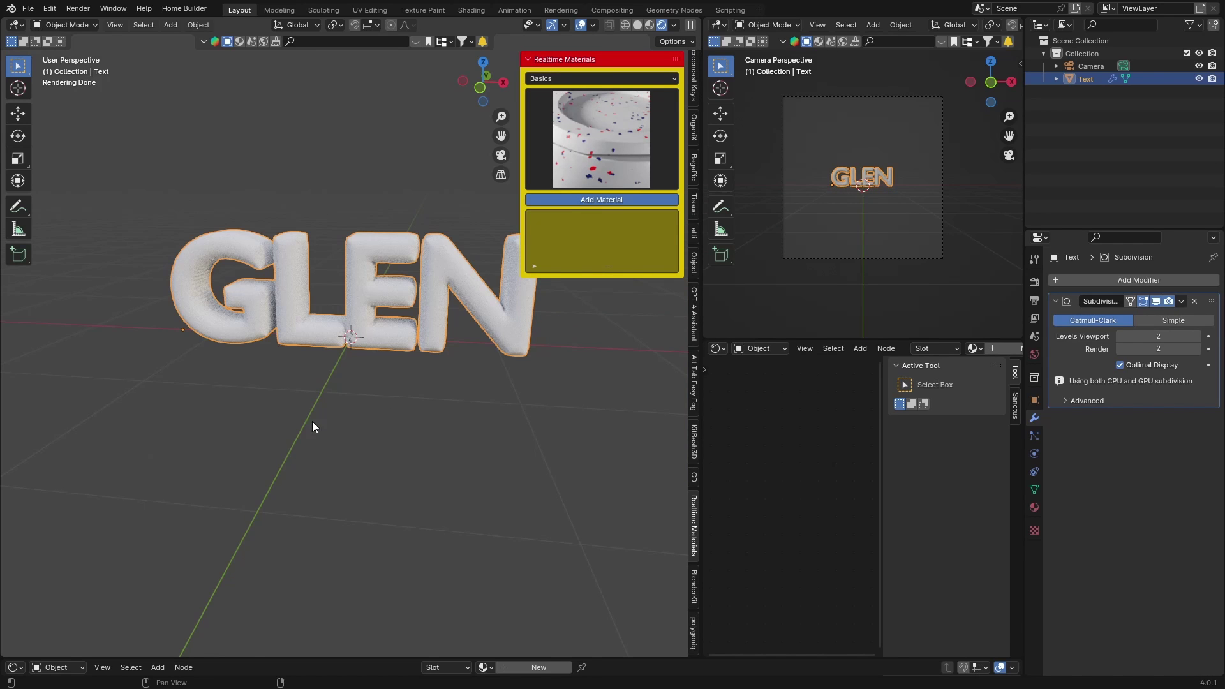
Deselect GLEN, close the sidebar, and orbit to a frontal view
{"action": "left_click", "coordinate": [295, 435]}
{"action": "middle_click_drag", "start_coordinate": [185, 442], "coordinate": [216, 439]}
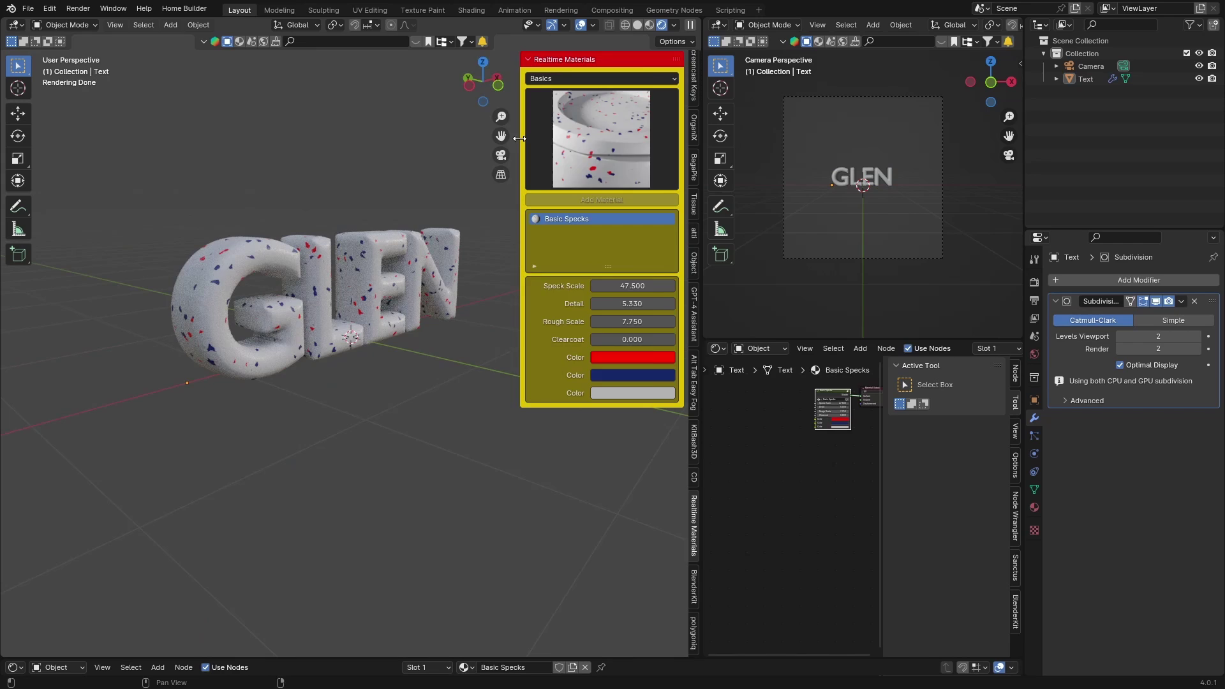
{"action": "left_click_drag", "start_coordinate": [519, 139], "coordinate": [638, 147]}
{"action": "middle_click_drag", "start_coordinate": [357, 446], "coordinate": [301, 451]}
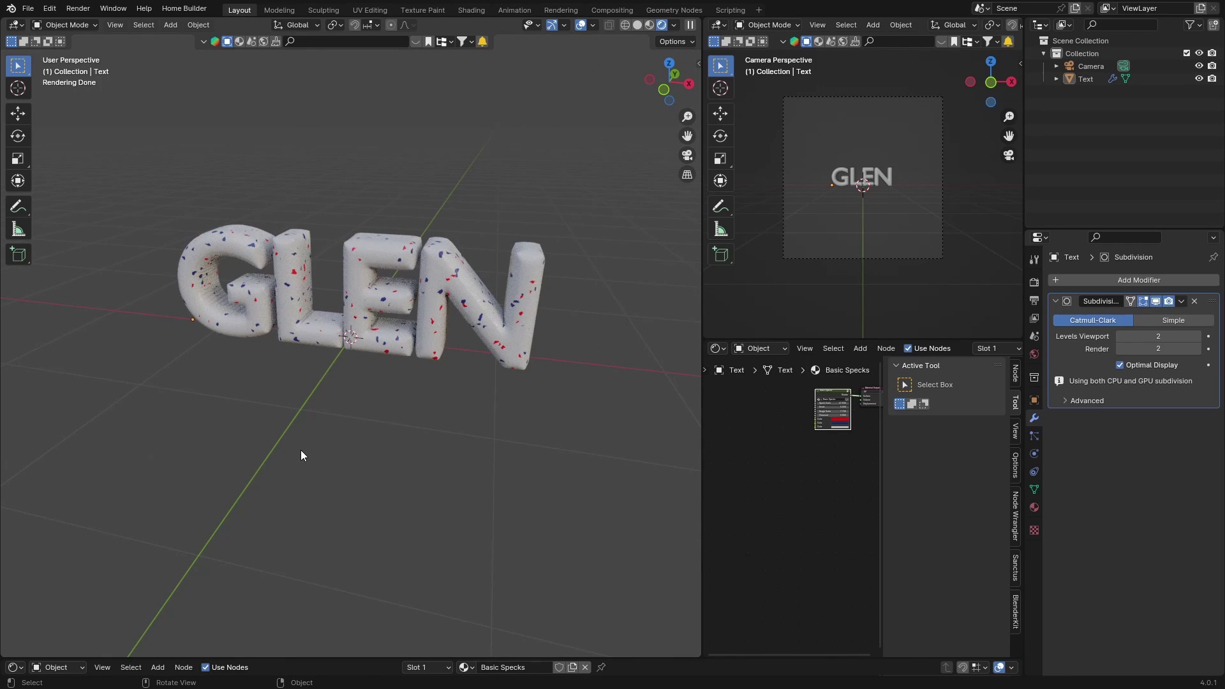